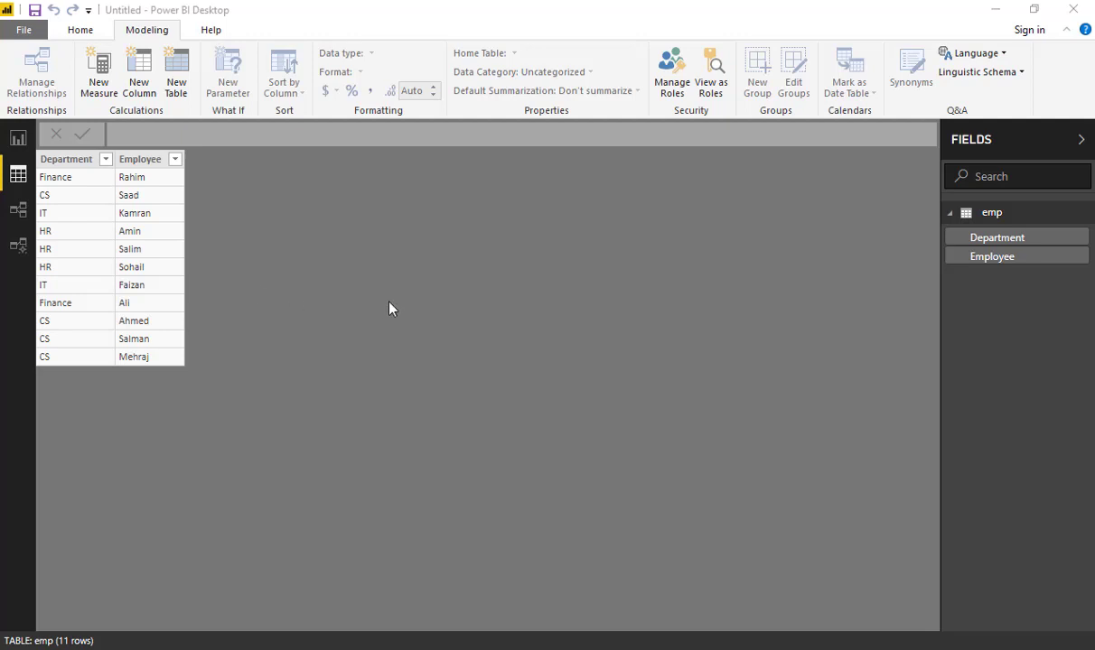
# Add a new measure to the emp table and name it concatenate
pyautogui.click(445, 282)
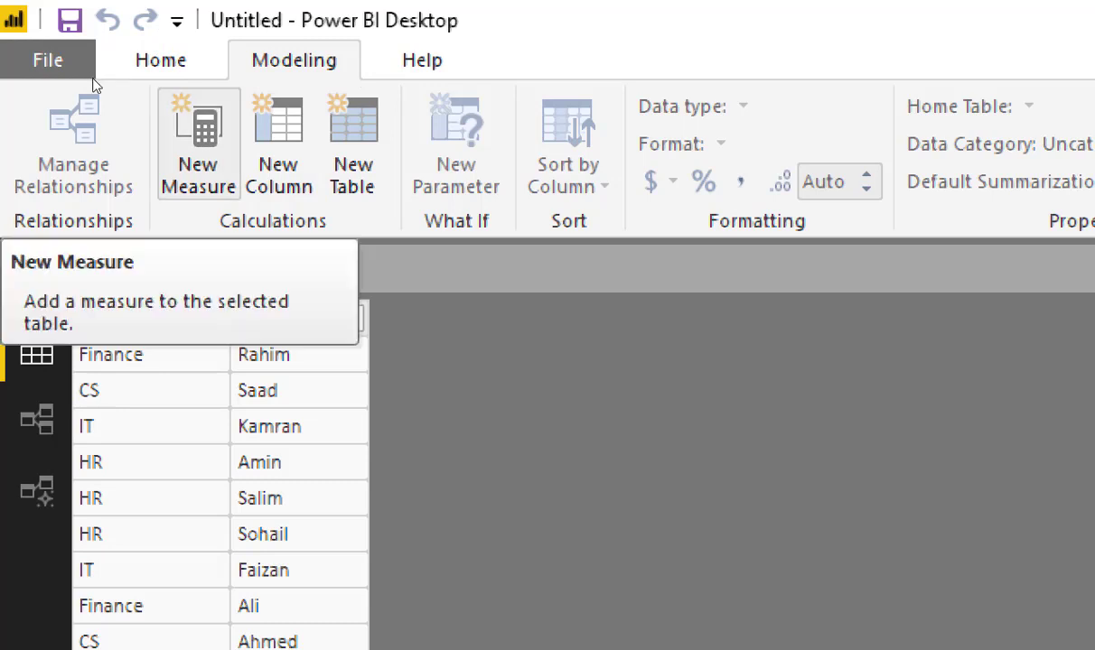
pyautogui.click(198, 136)
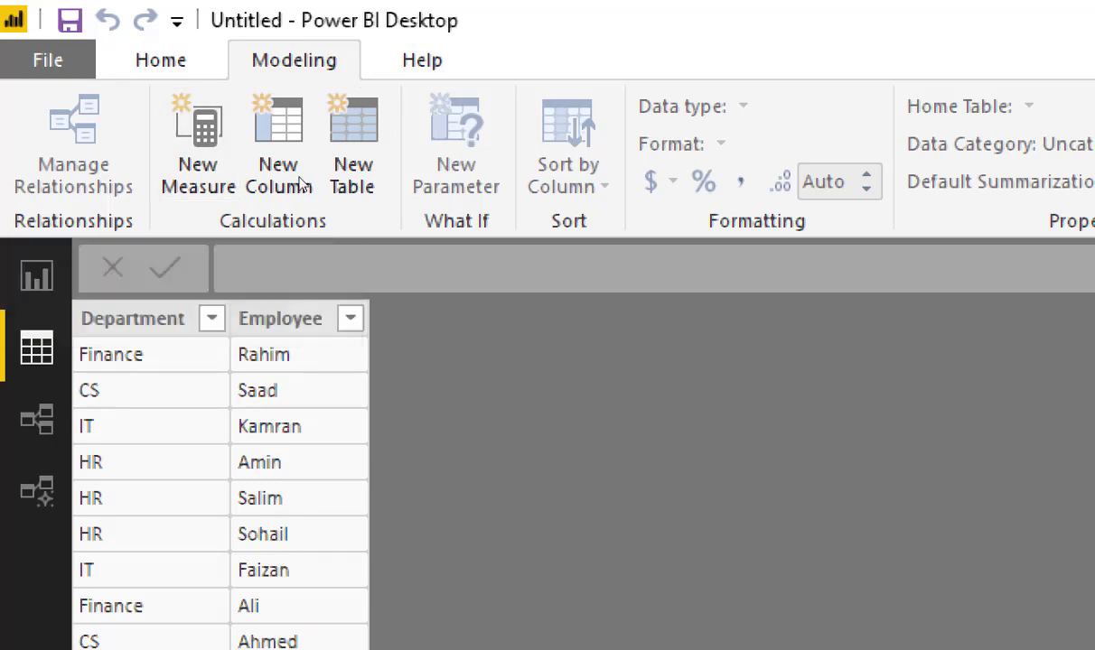
pyautogui.click(169, 137)
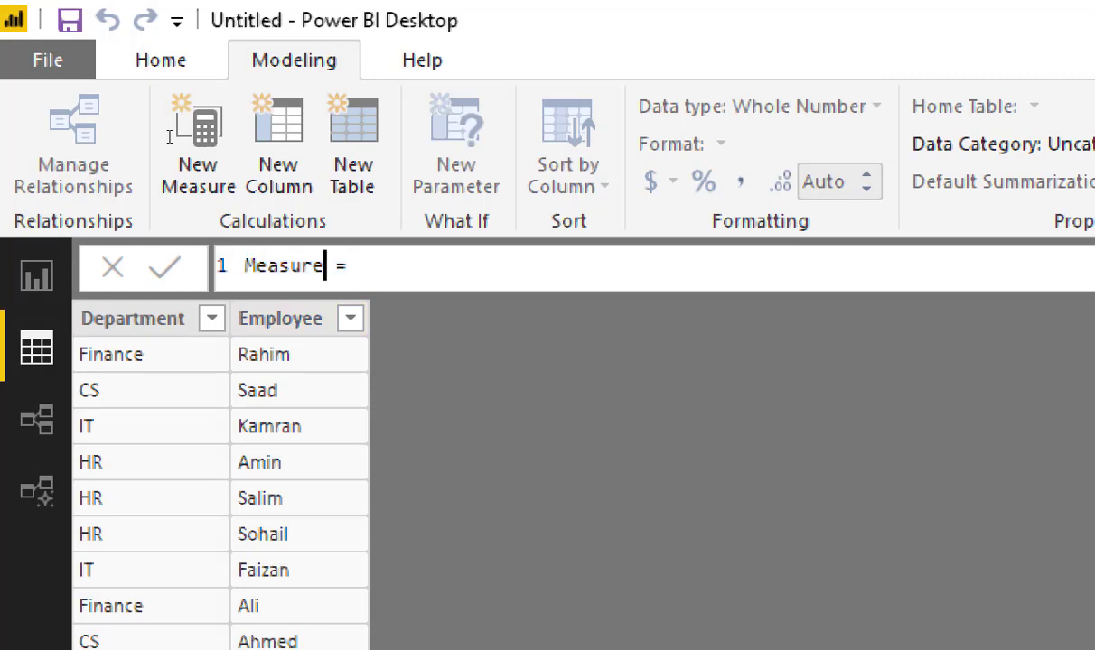
pyautogui.doubleClick(169, 137)
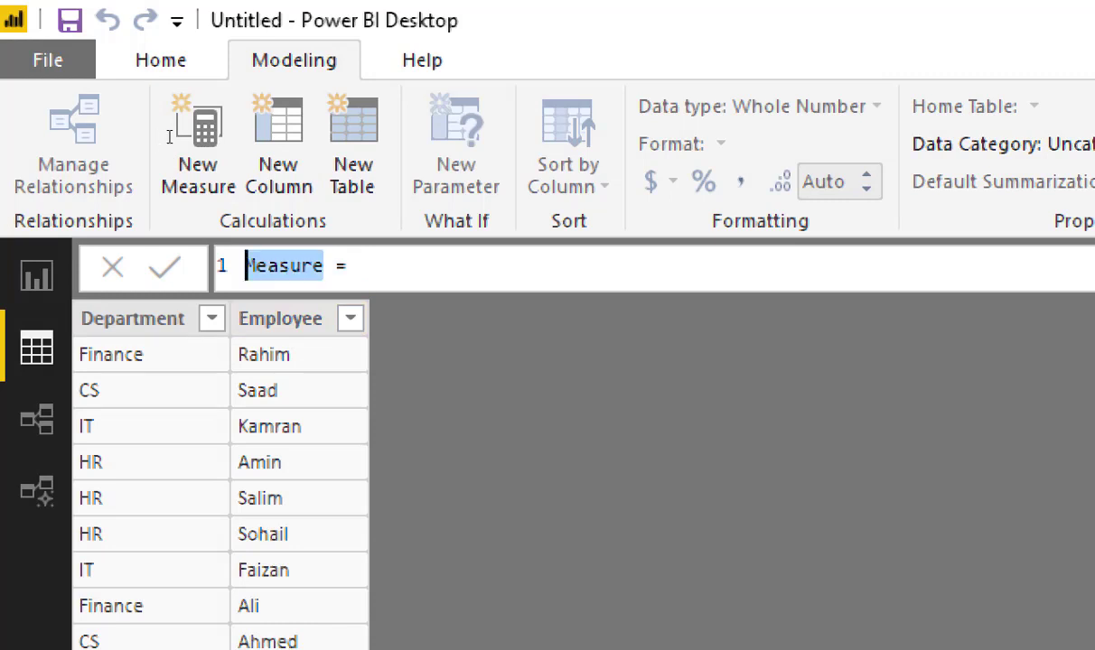
pyautogui.write('con')
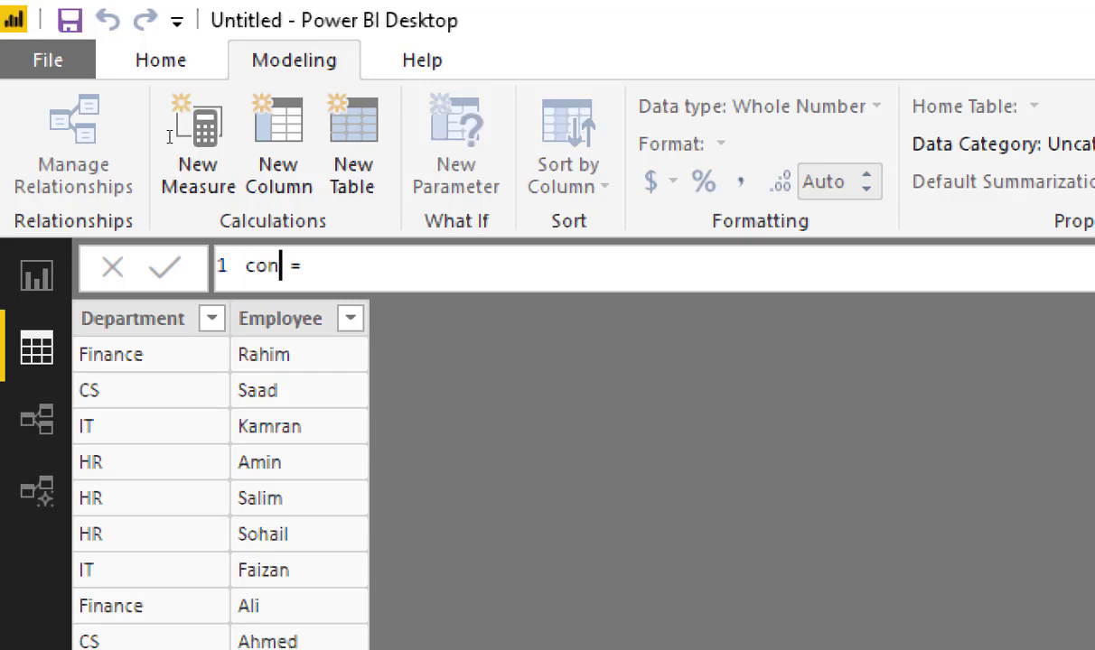
pyautogui.write('catenate')
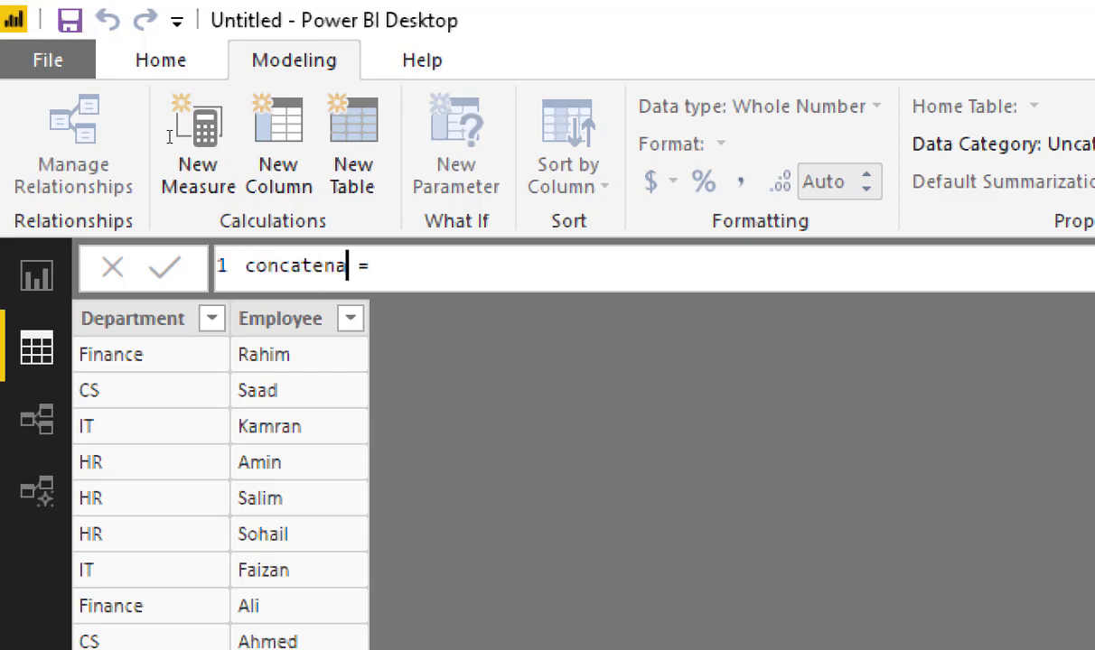
# Start the concatenate measure's formula with the CONCATENATEX function and give emp as its table argument
pyautogui.press('Right')
pyautogui.press('Right')
pyautogui.press('Right')
pyautogui.write('con')
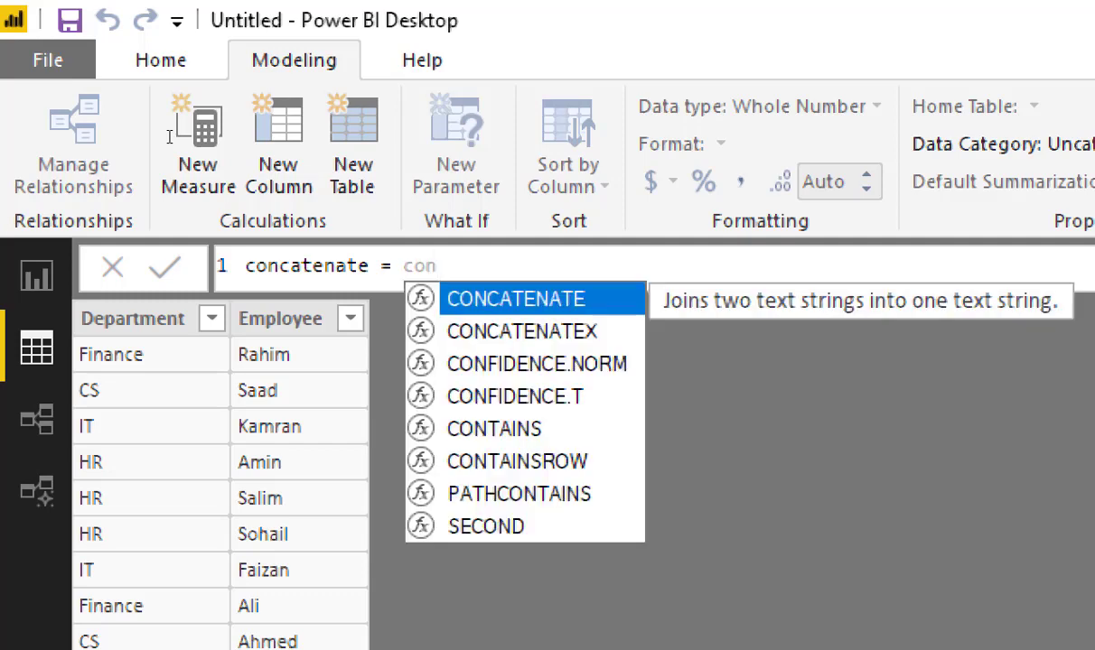
pyautogui.press('Down')
pyautogui.press('Tab')
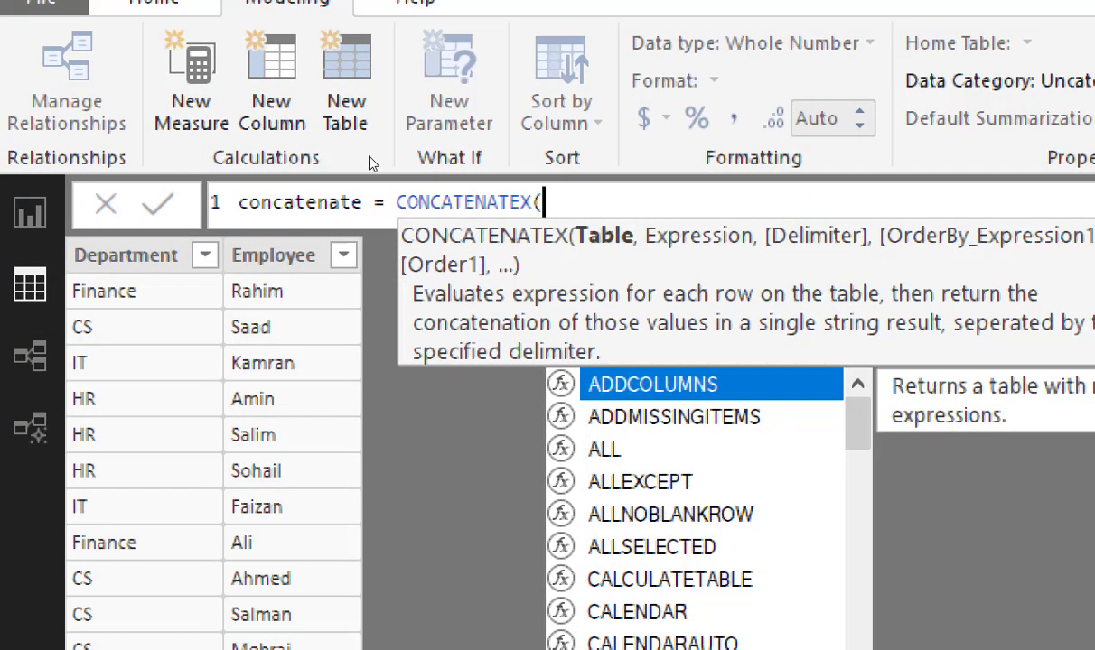
pyautogui.write('emp')
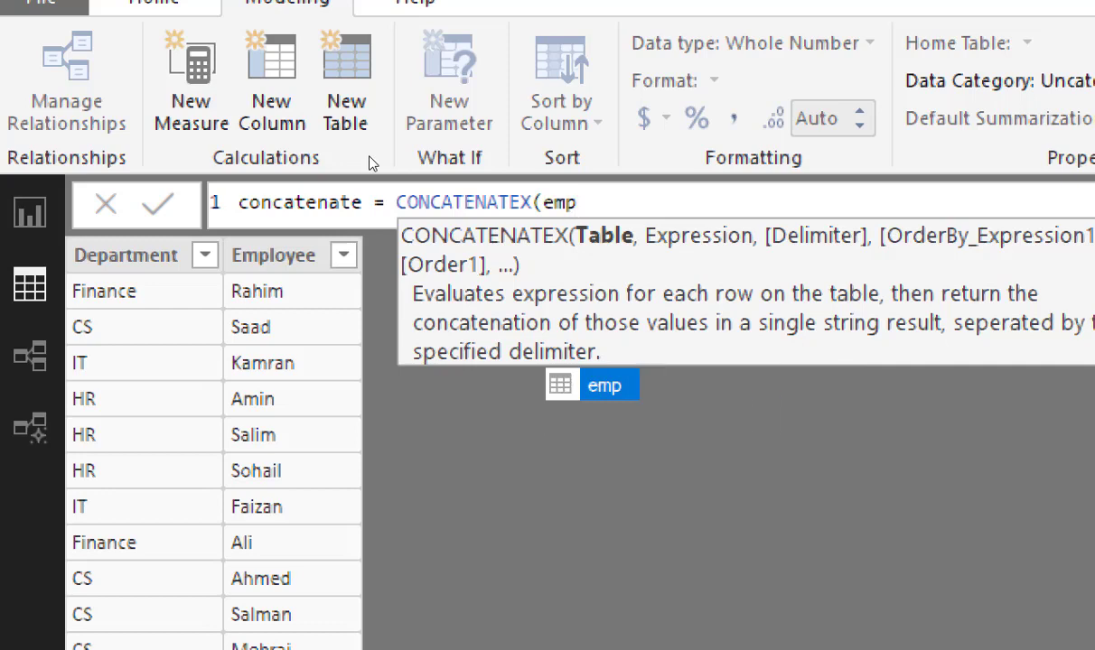
pyautogui.write(',')
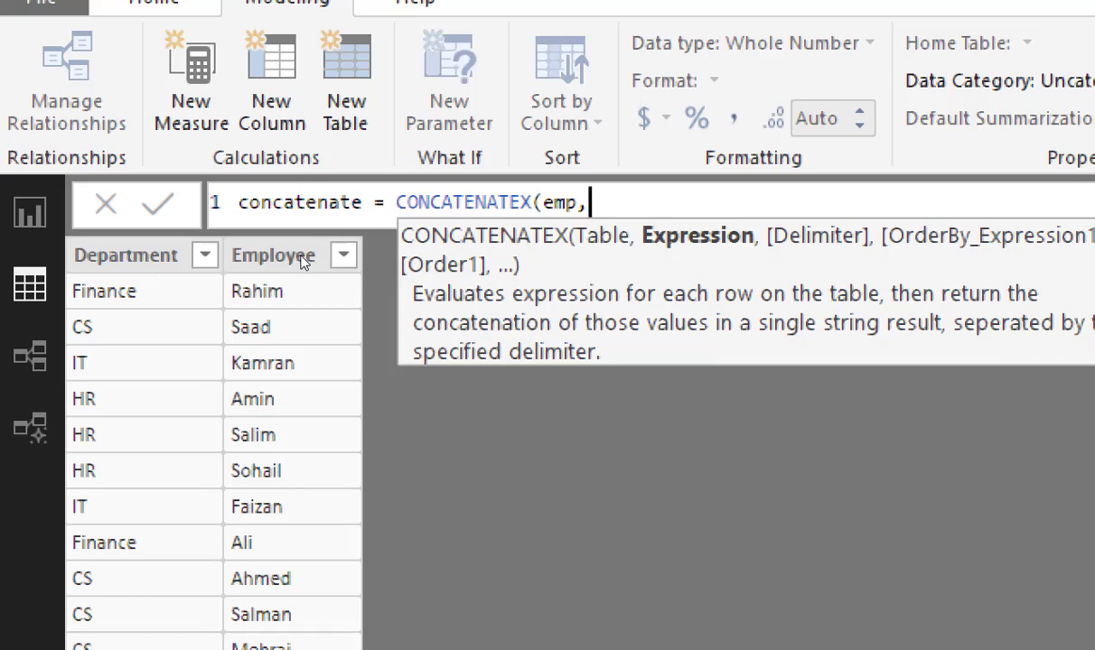
# Complete the formula with emp[Employee] as the expression and ", " as the delimiter, and commit the measure
pyautogui.write('emp')
pyautogui.press('Down')
pyautogui.press('Tab')
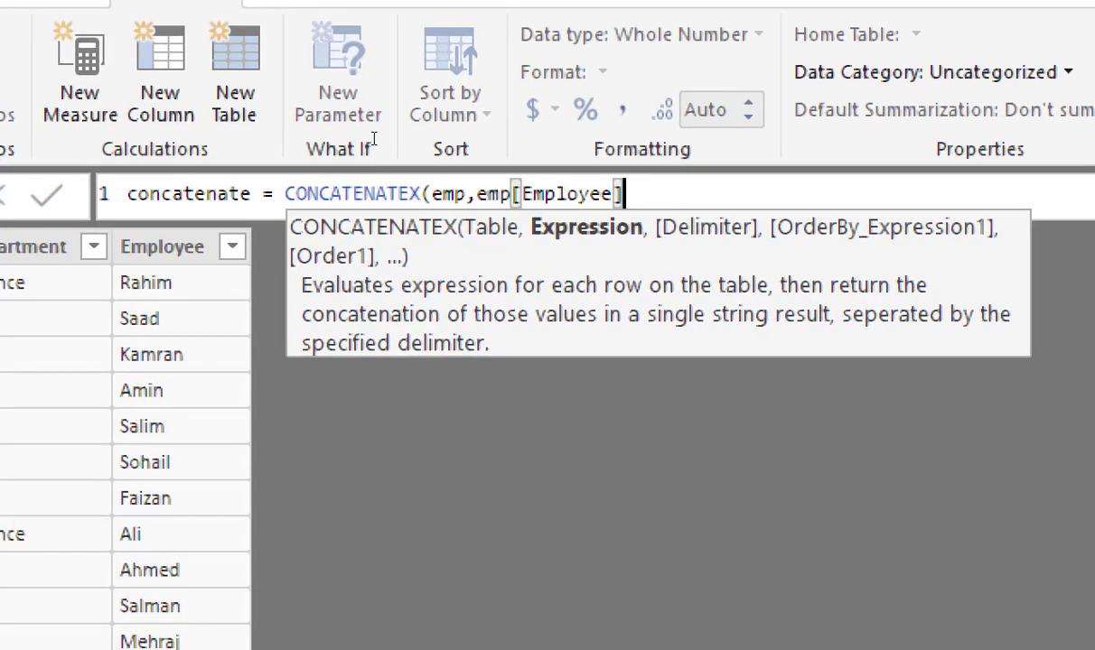
pyautogui.write(',')
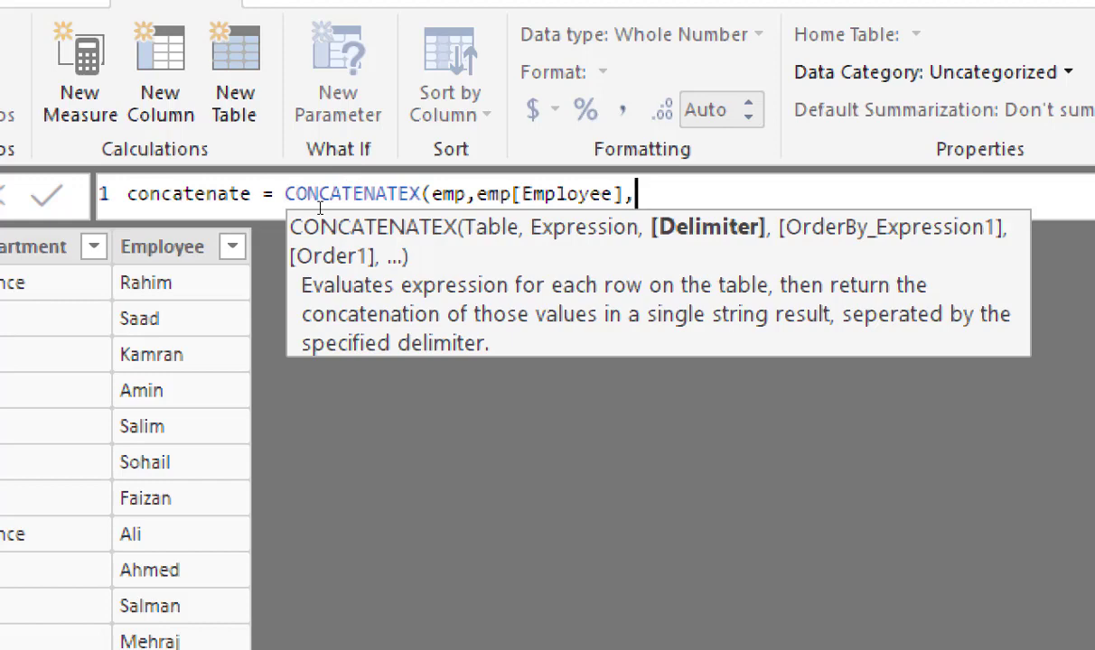
pyautogui.write('", ")')
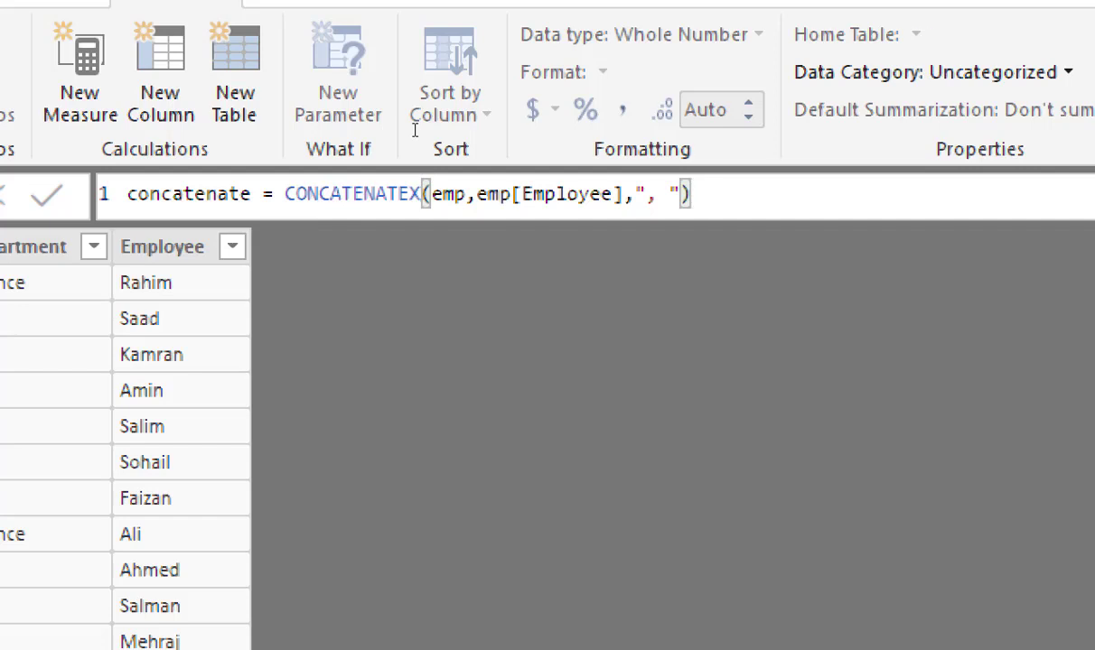
pyautogui.press('Return')
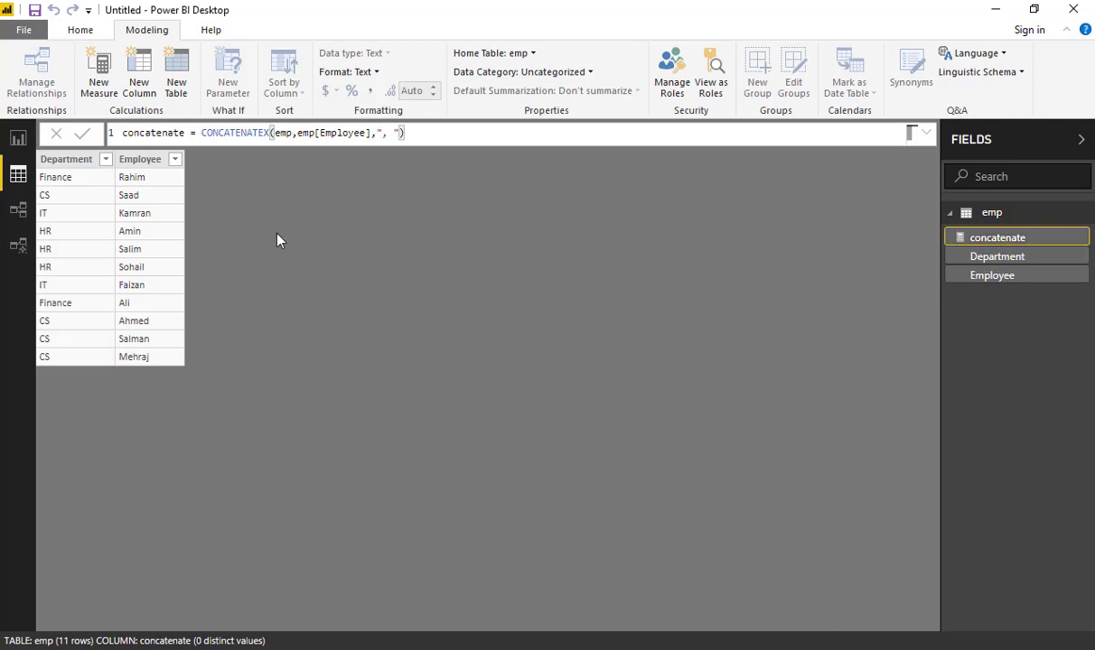
# Add the concatenate measure to the Department table on the report page and compare it with the source data
pyautogui.click(14, 143)
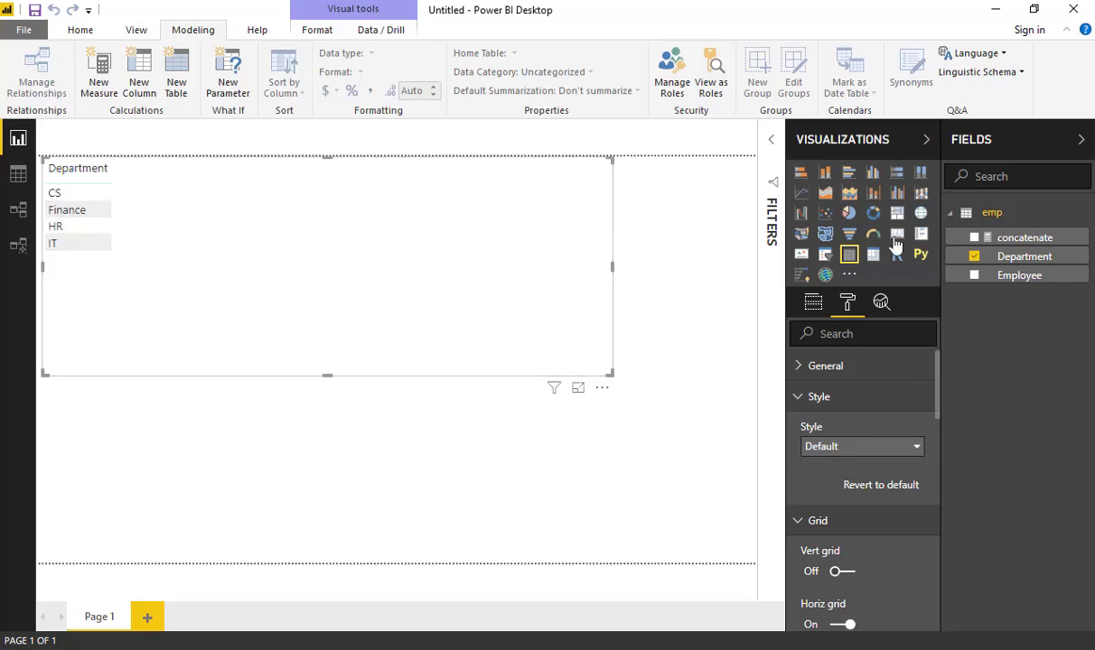
pyautogui.moveTo(969, 244); pyautogui.dragTo(186, 221)
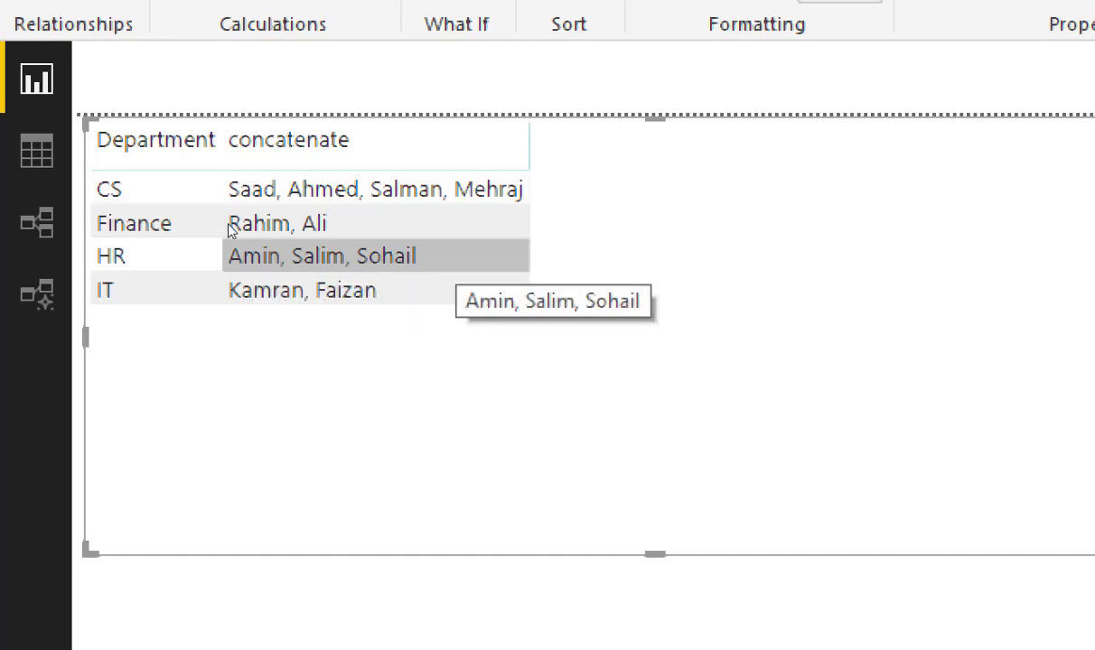
pyautogui.click(11, 180)
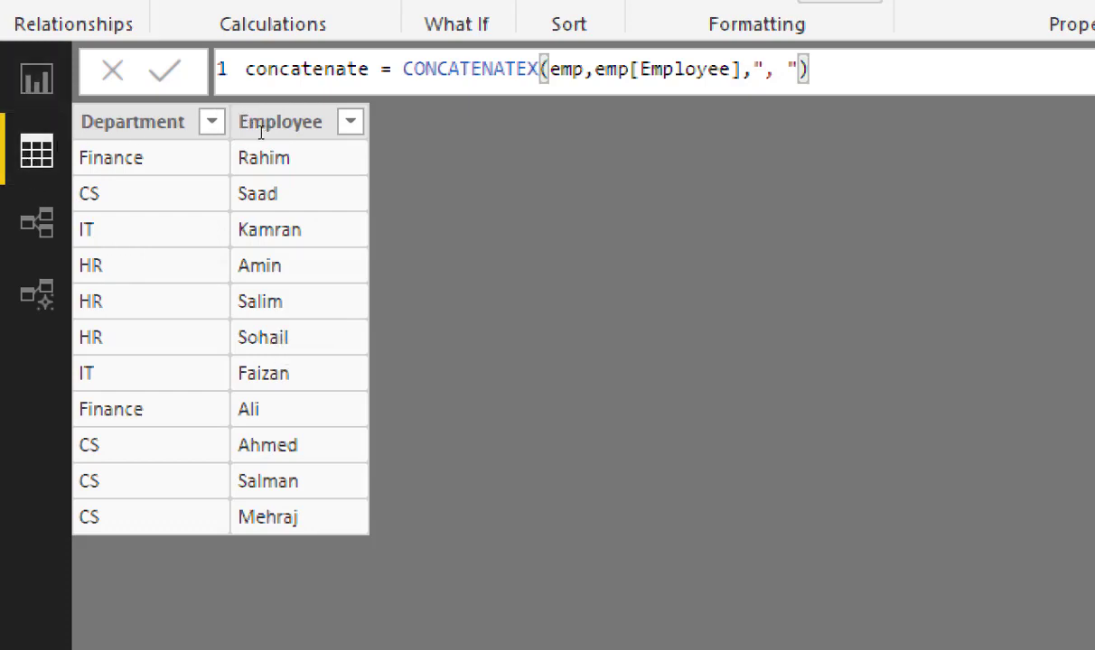
pyautogui.click(36, 79)
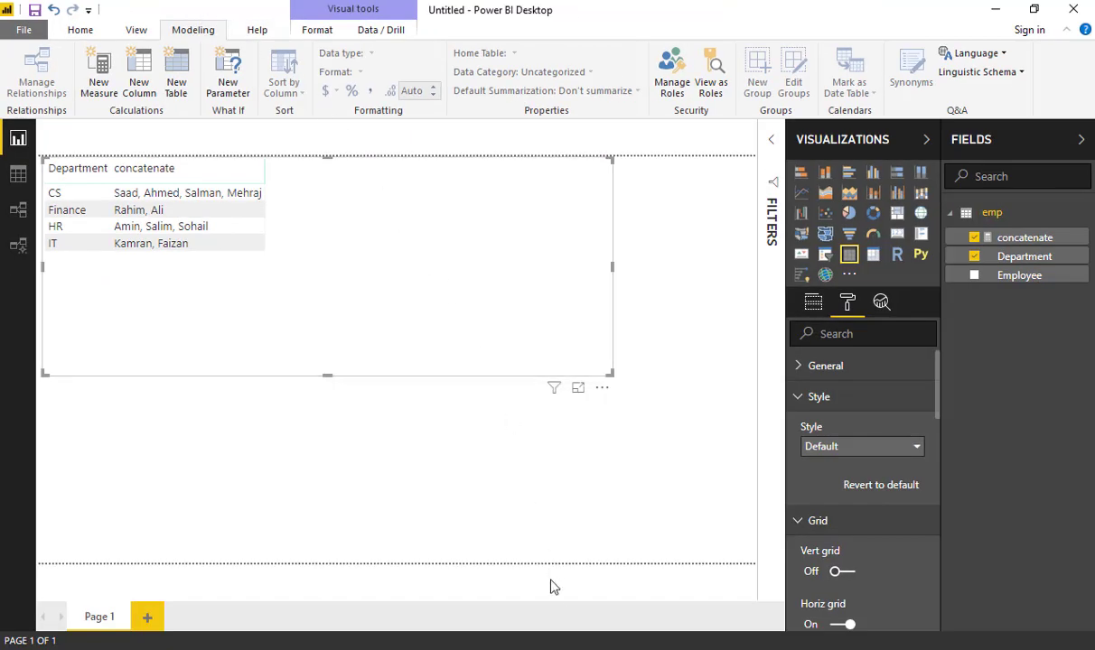
# Switch to the ConcatenateX-DAX workbook in Excel, add the employee table to the data model and enlarge Power Pivot's calculation area
pyautogui.hotkey('alt', 'Tab')
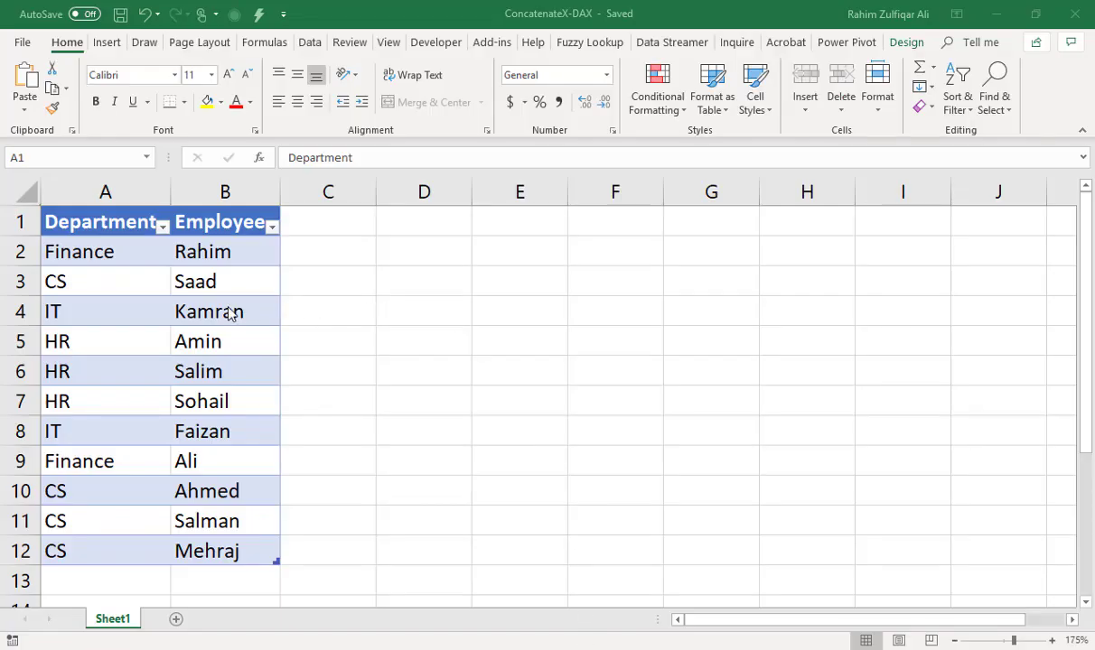
pyautogui.click(271, 312)
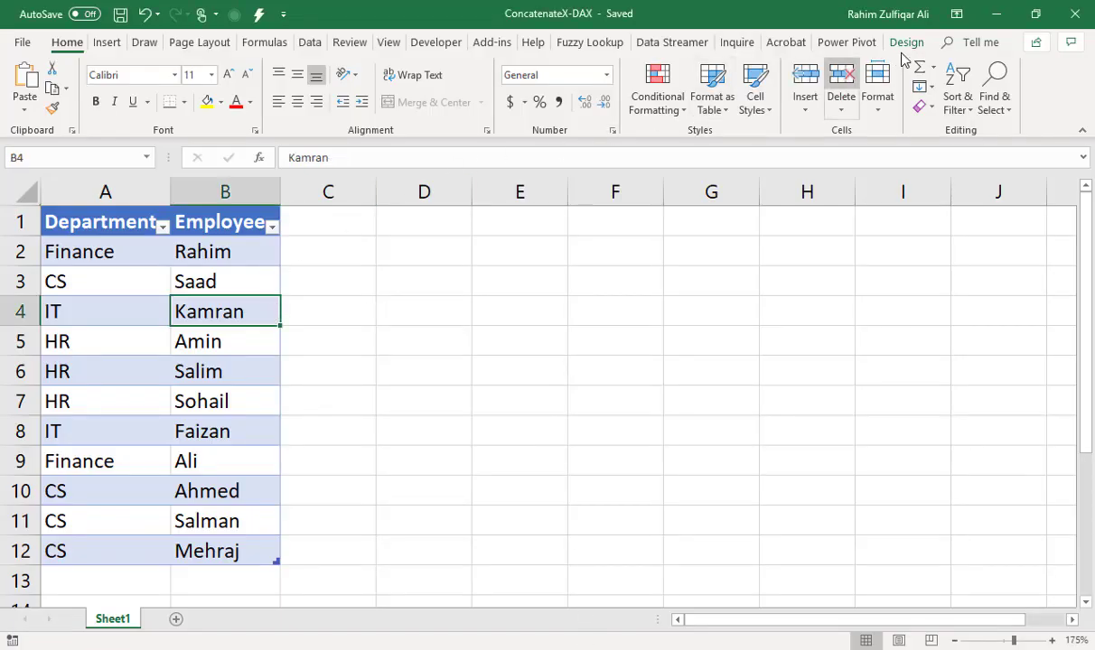
pyautogui.click(849, 43)
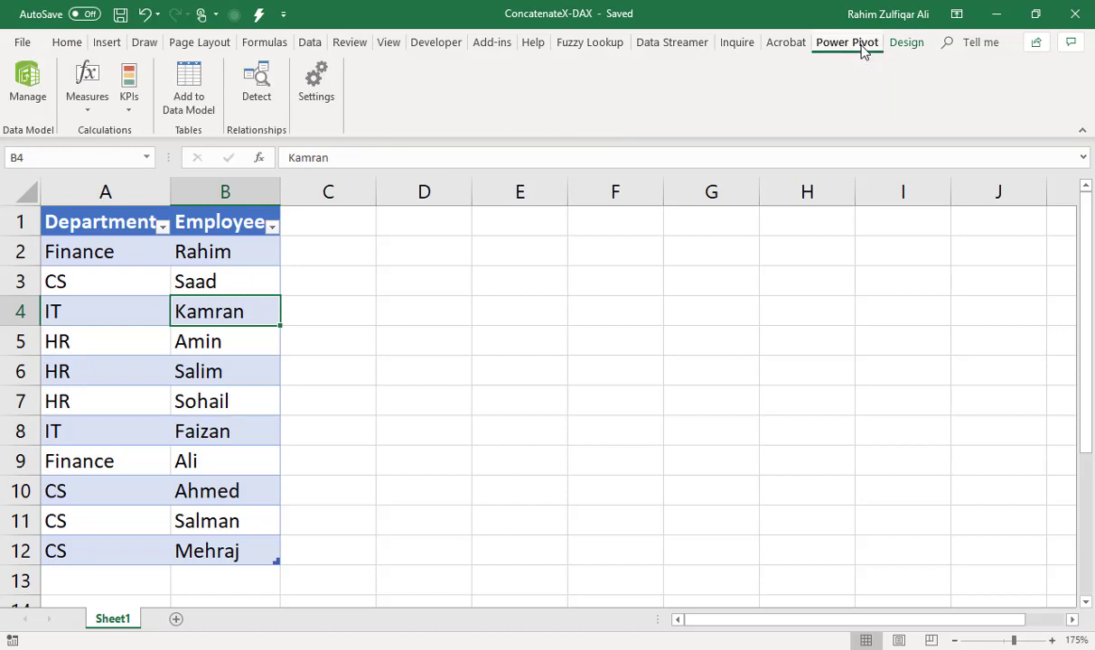
pyautogui.click(188, 112)
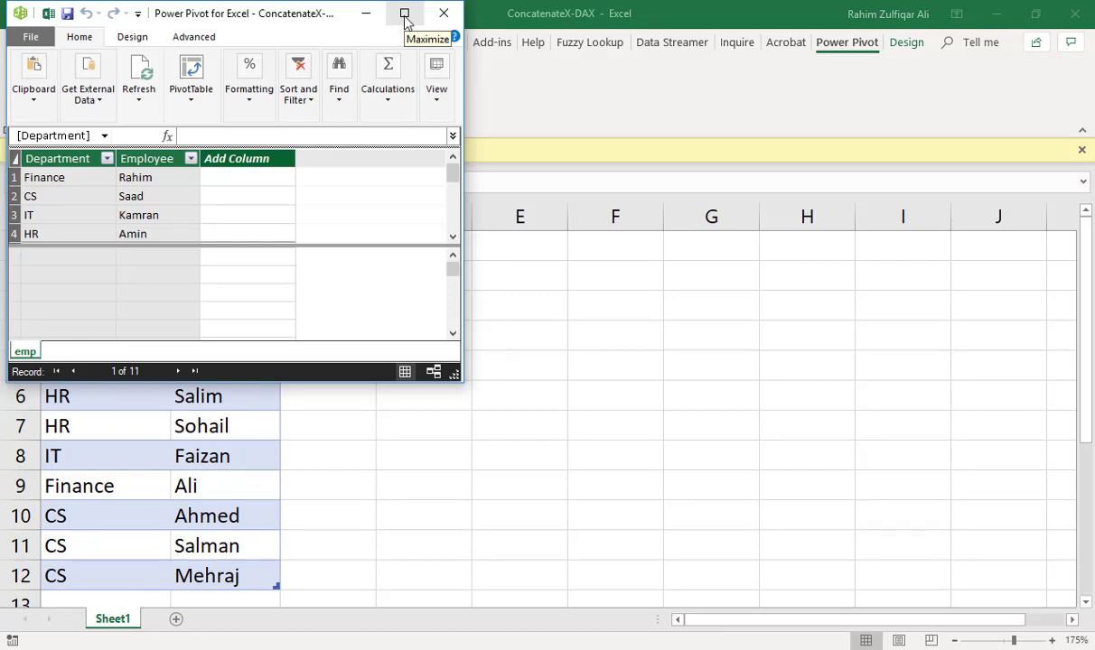
pyautogui.click(405, 14)
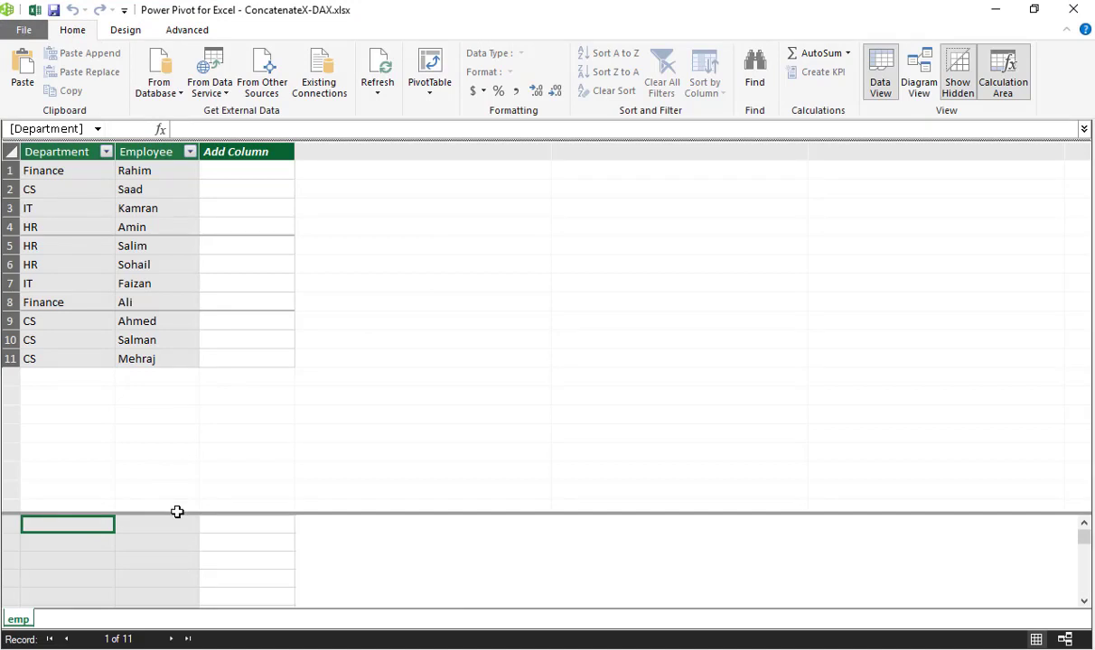
pyautogui.moveTo(177, 512); pyautogui.dragTo(165, 469)
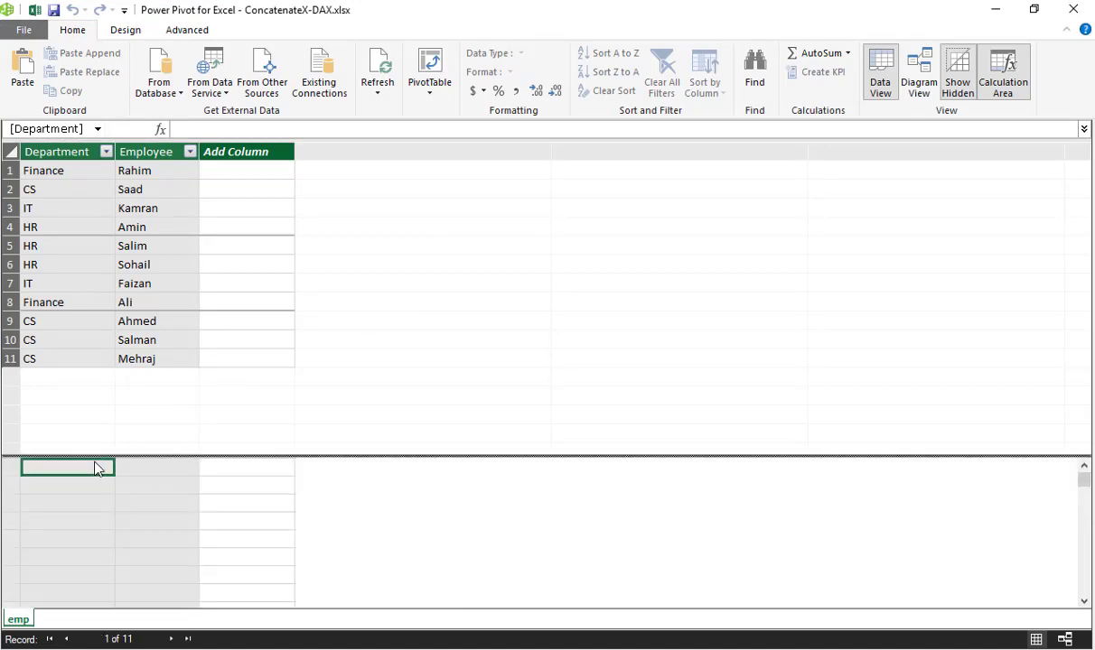
# Begin a measure in the emp table's calculation area with the name and assignment concatenate:=
pyautogui.click(125, 30)
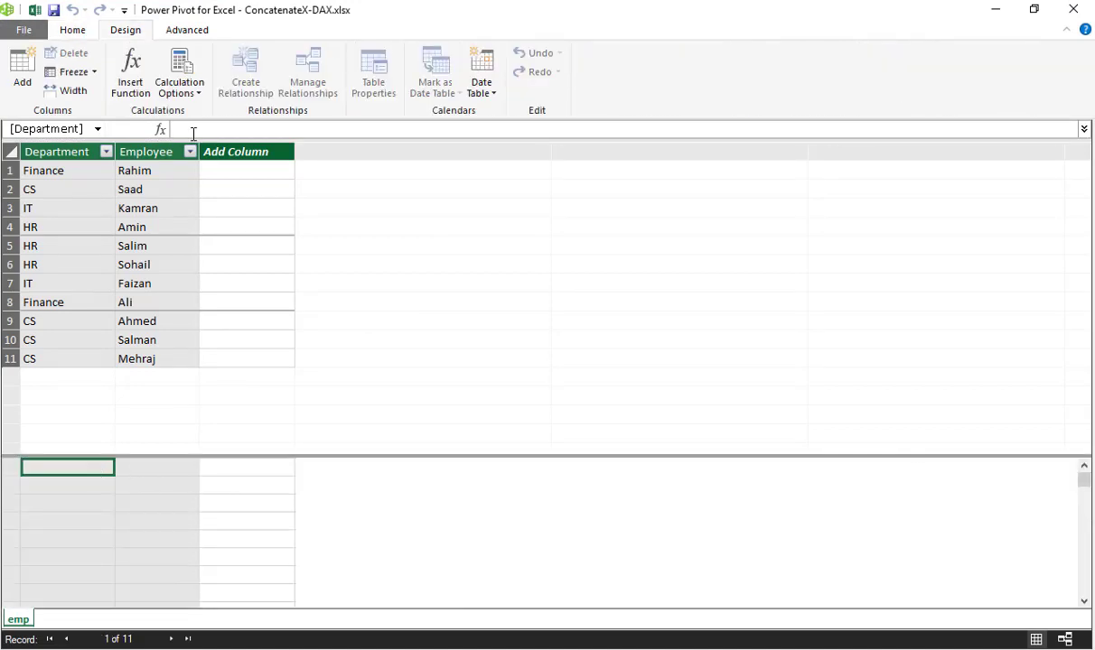
pyautogui.click(269, 129)
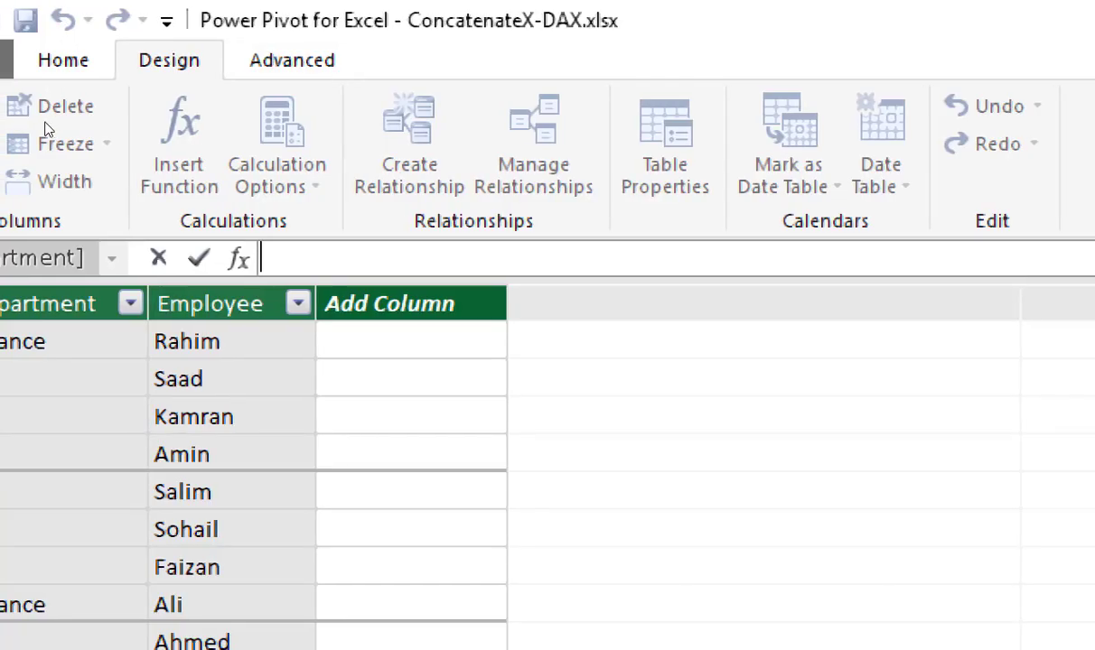
pyautogui.write('concateba')
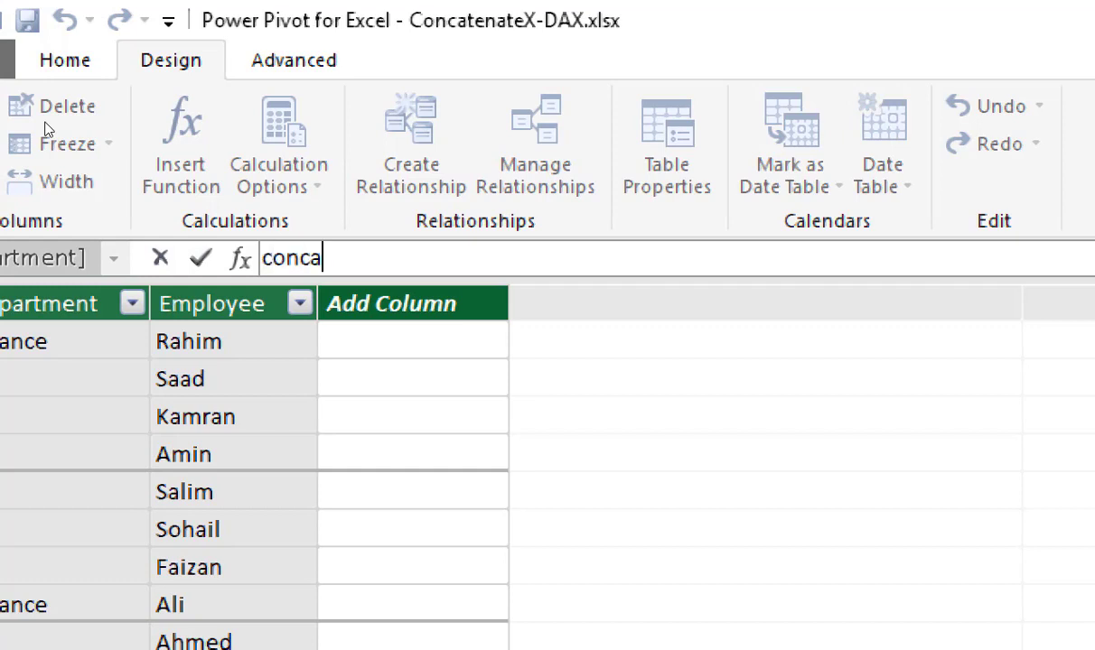
pyautogui.press('BackSpace')
pyautogui.press('BackSpace')
pyautogui.write('nate:=')
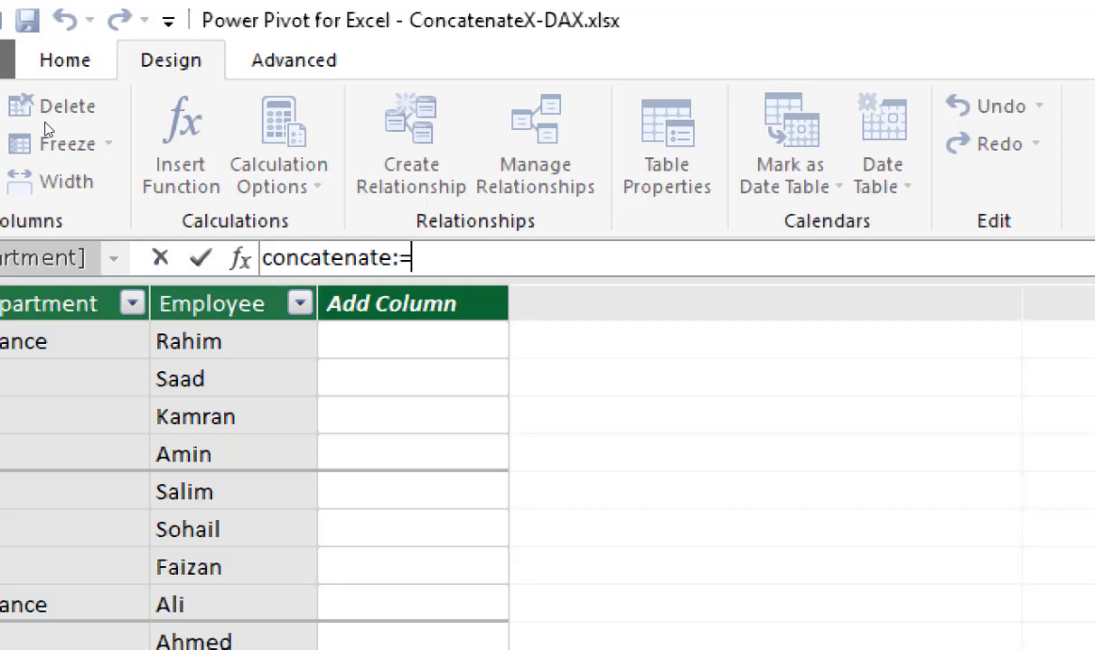
# Insert the CONCATENATEX function into the concatenate measure with the emp table as its first argument
pyautogui.write('con')
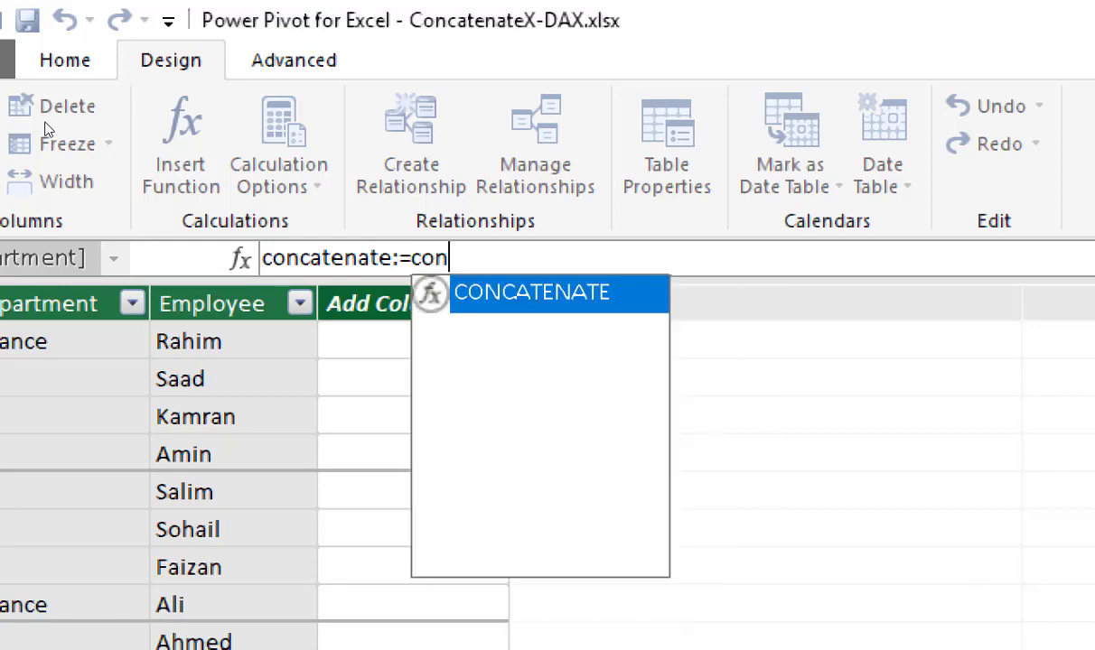
pyautogui.press('Down')
pyautogui.press('Tab')
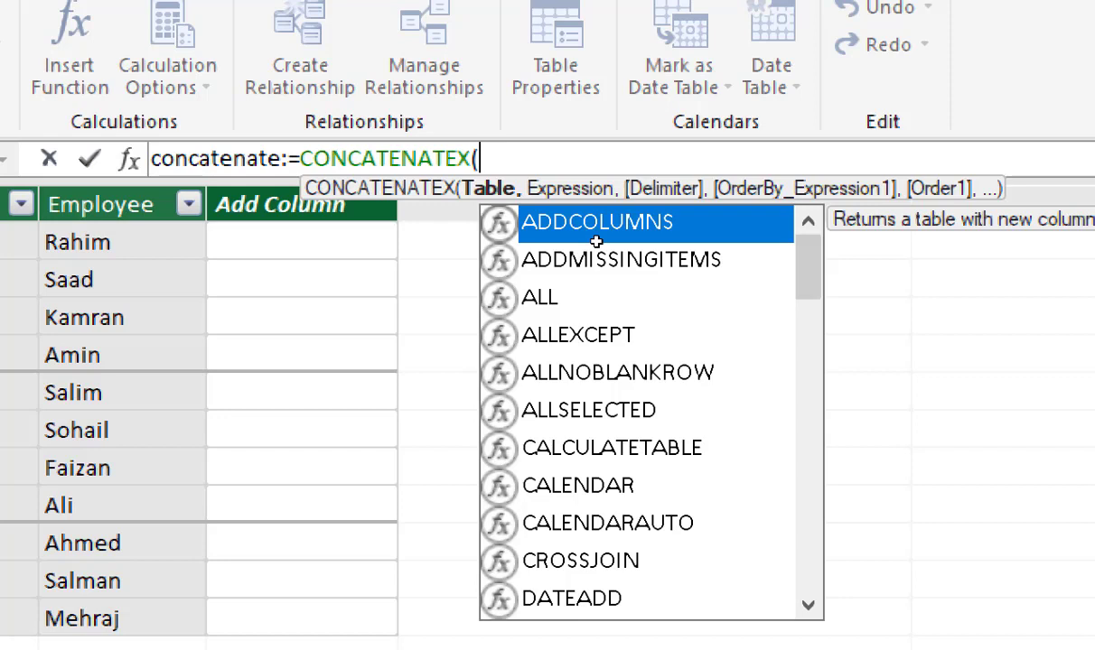
pyautogui.write('emp')
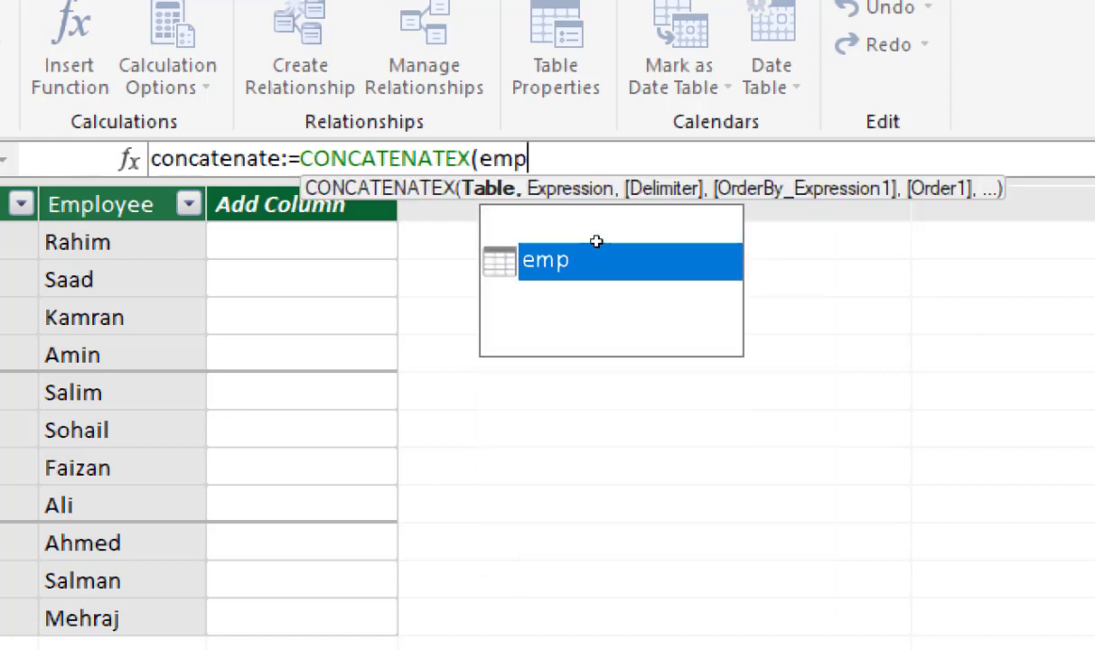
pyautogui.press('Escape')
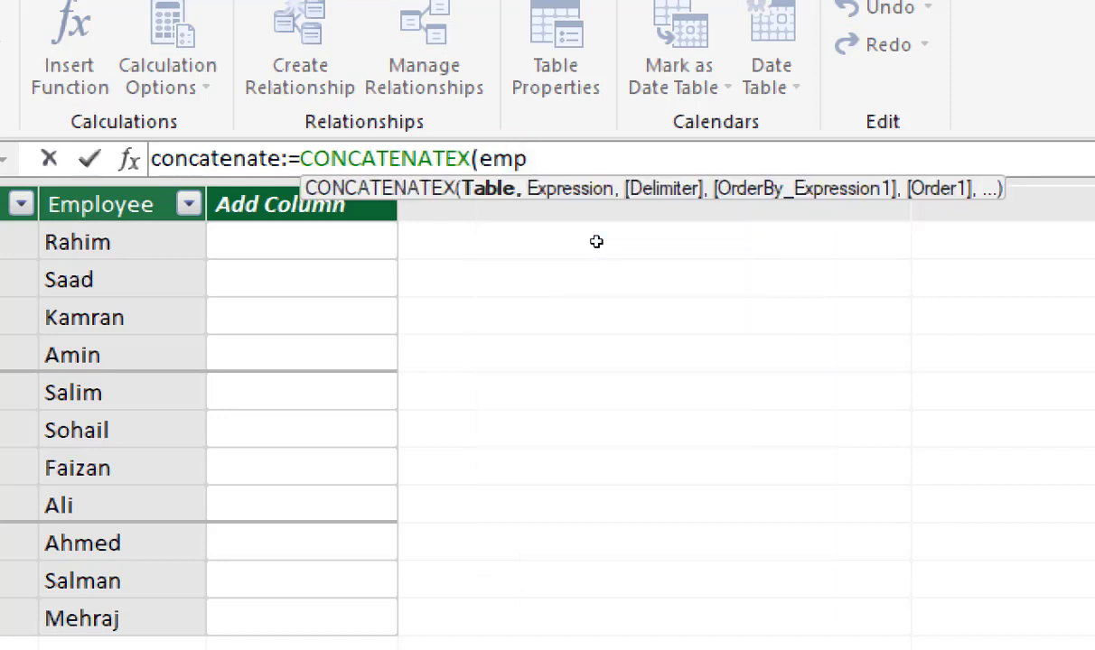
pyautogui.write(',')
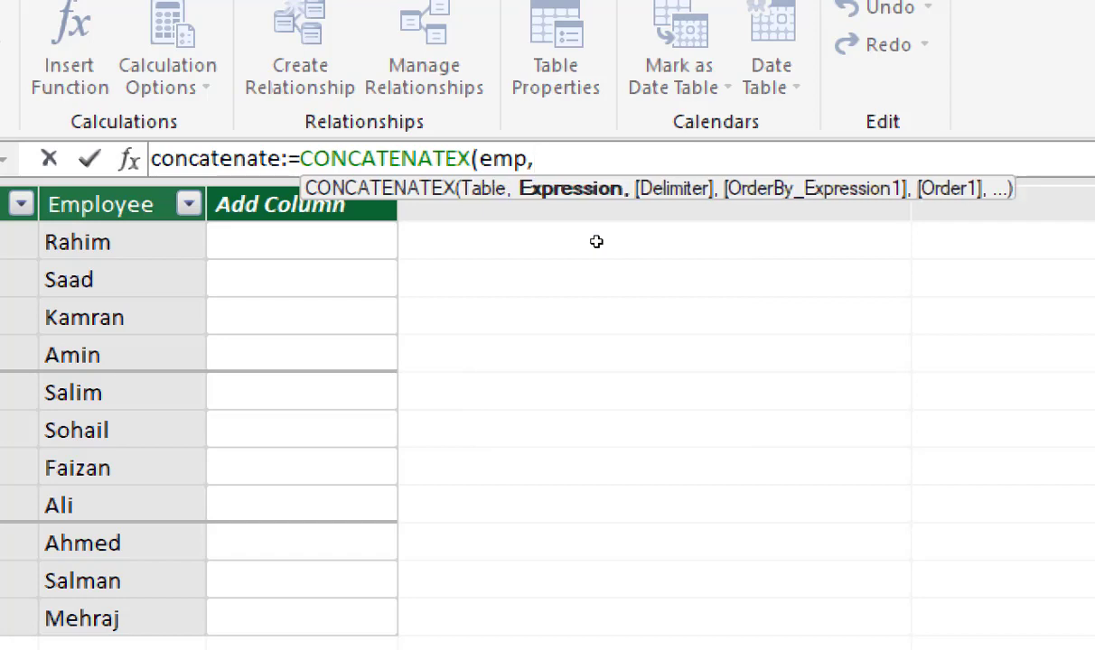
# Complete the Power Pivot measure with emp[Employee] as the expression and ", " as the delimiter, and commit it
pyautogui.write('e')
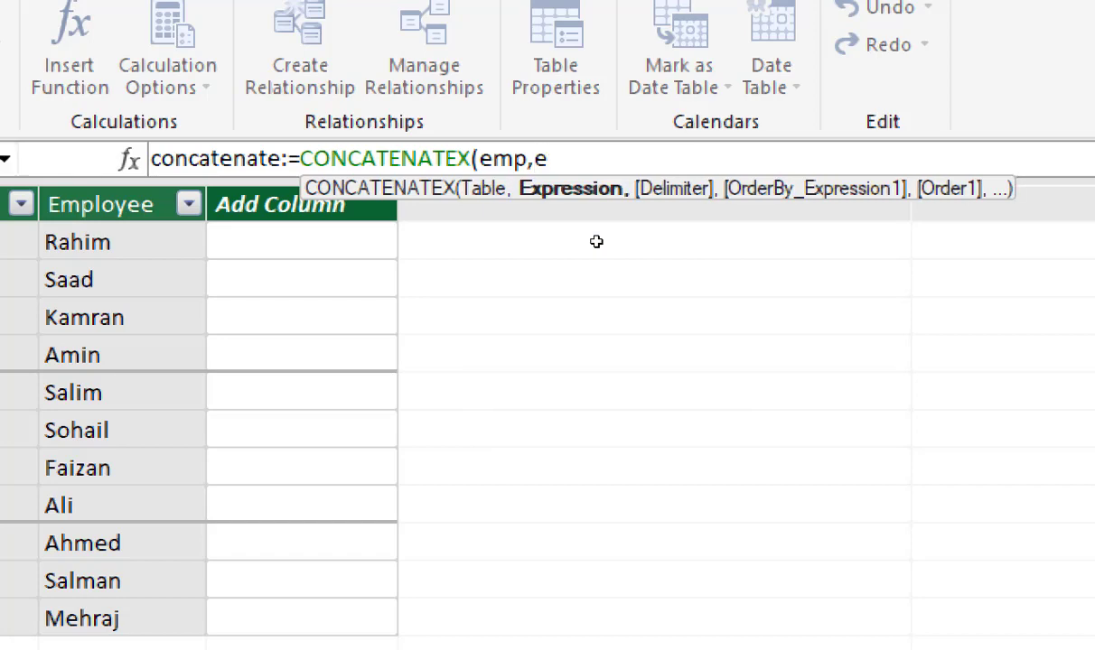
pyautogui.write('mp')
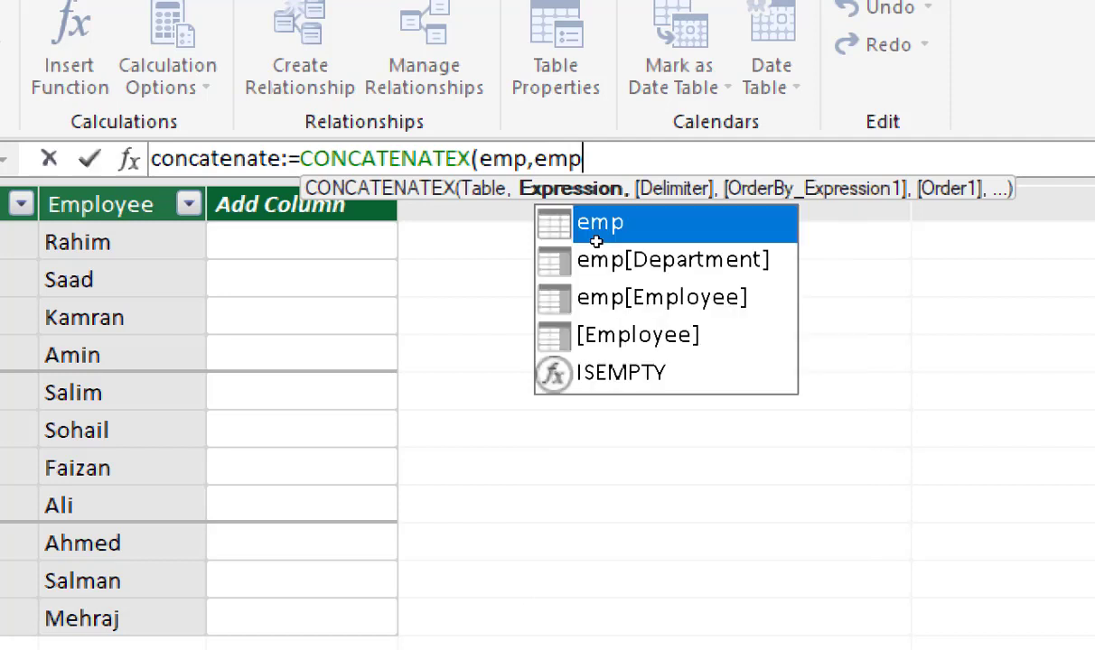
pyautogui.press('Down')
pyautogui.press('Down')
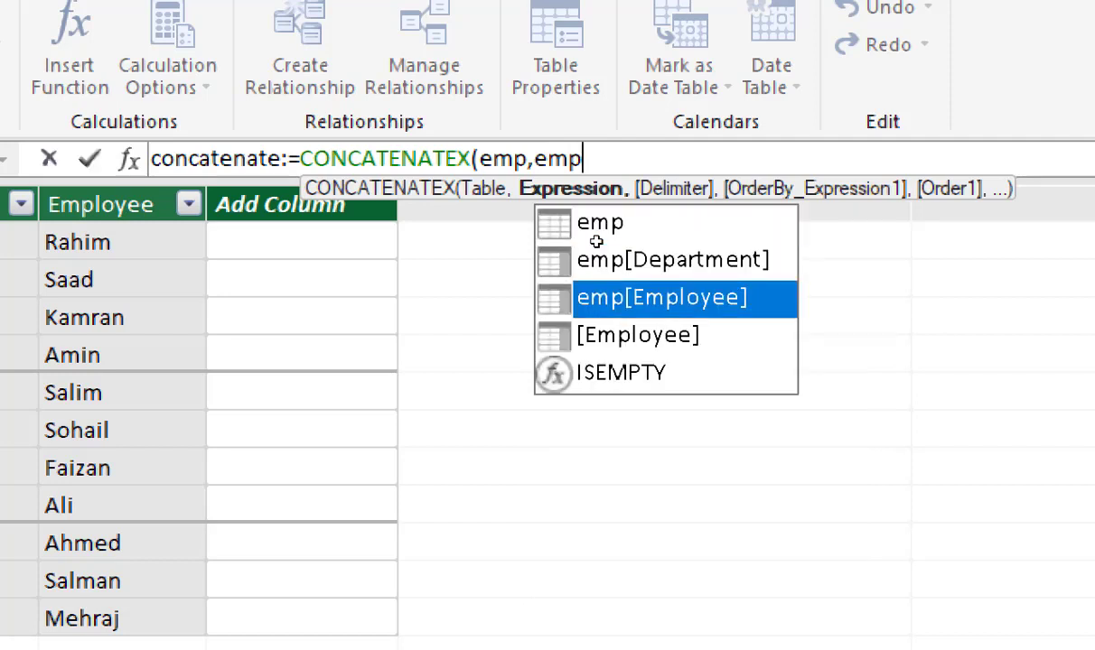
pyautogui.press('Tab')
pyautogui.write(',')
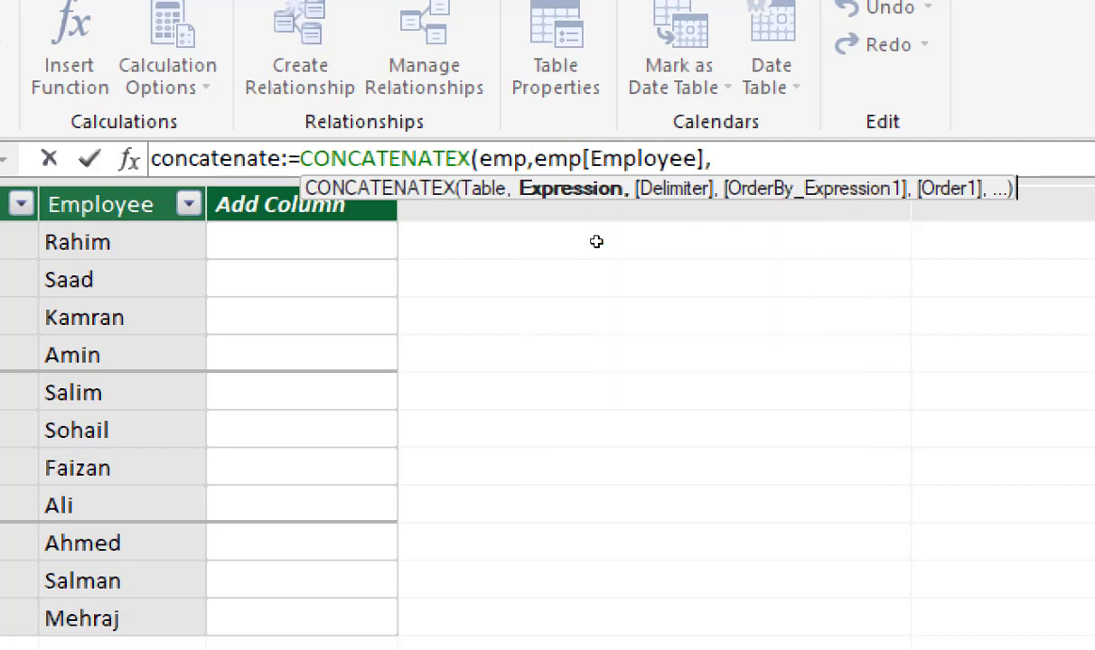
pyautogui.write('",')
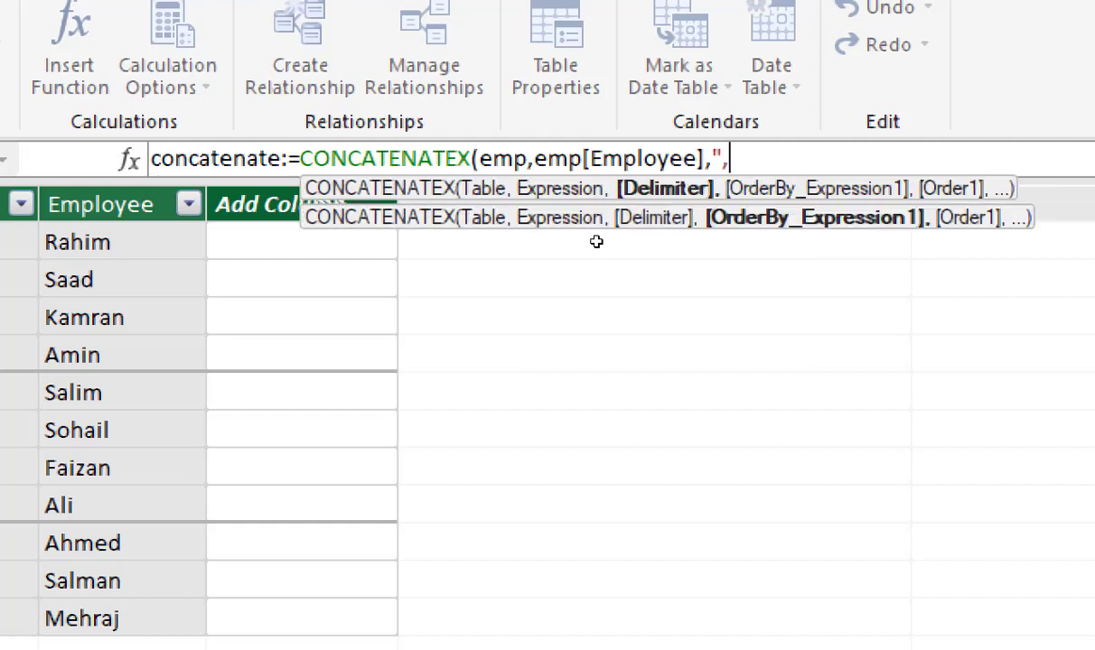
pyautogui.write(' ")')
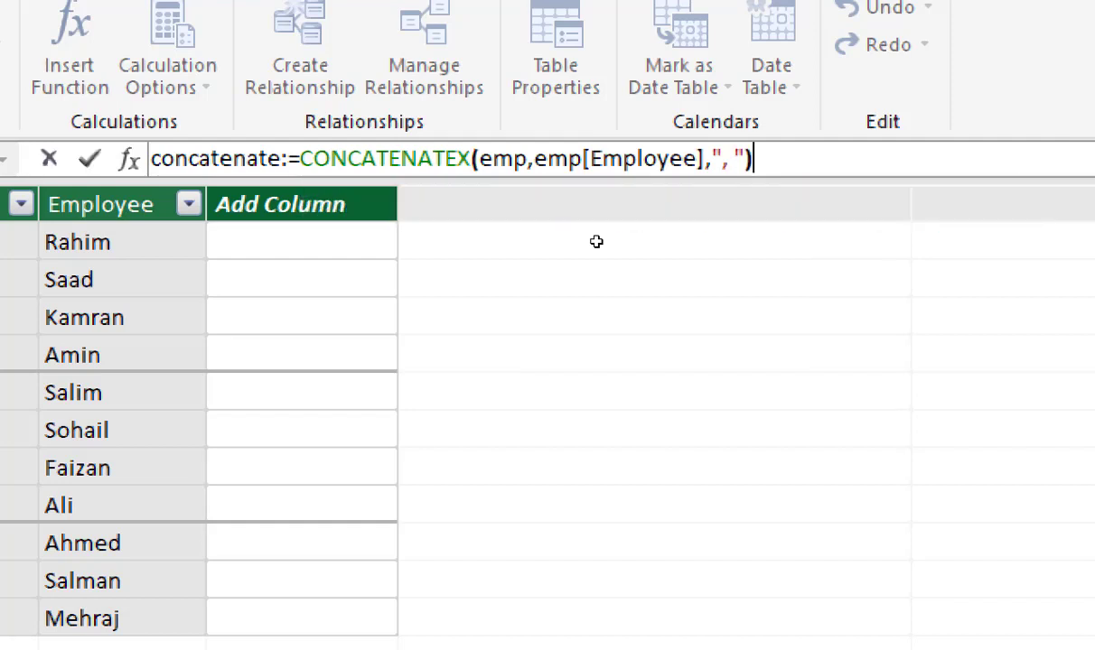
pyautogui.press('Return')
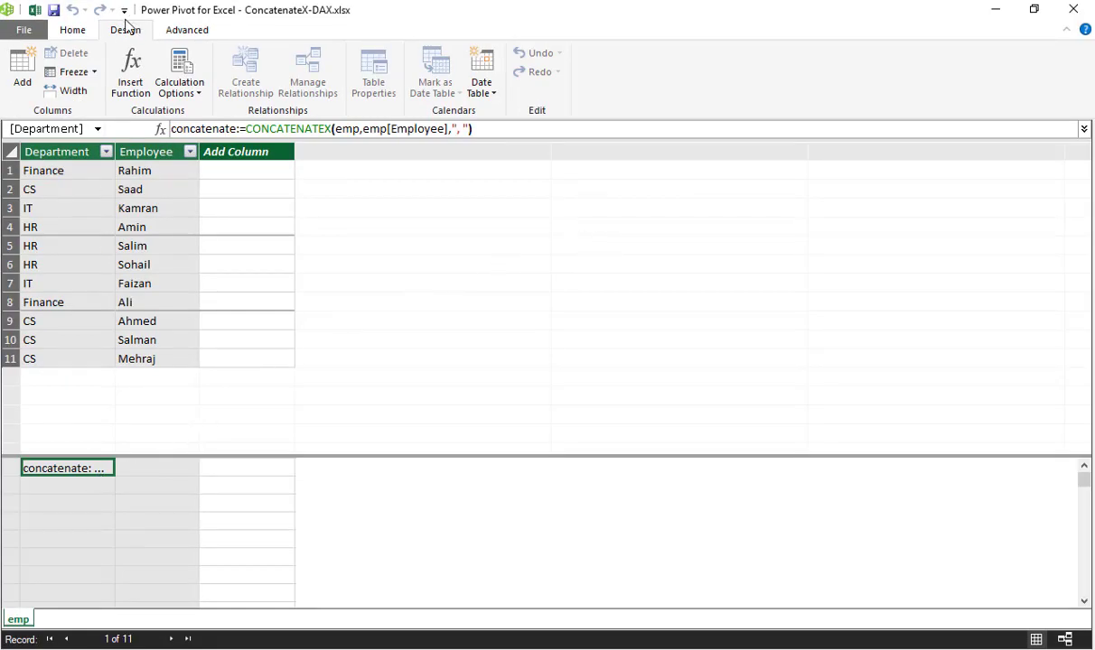
# Create a PivotTable from the data model on a new worksheet, with Department as rows and the concatenate measure as values
pyautogui.click(71, 33)
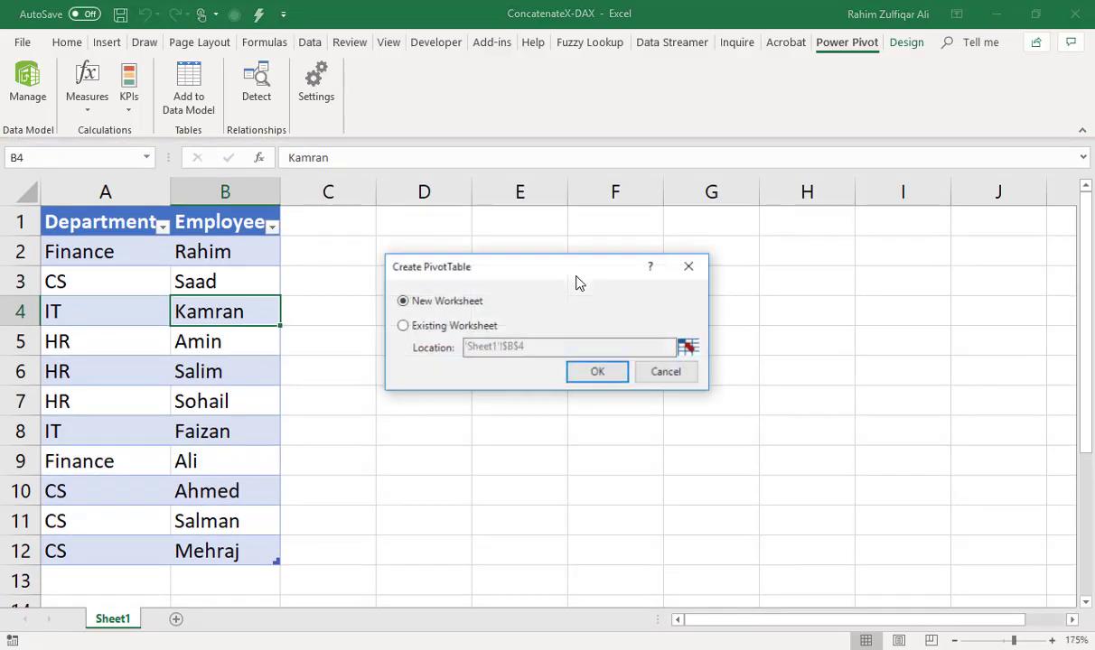
pyautogui.click(578, 374)
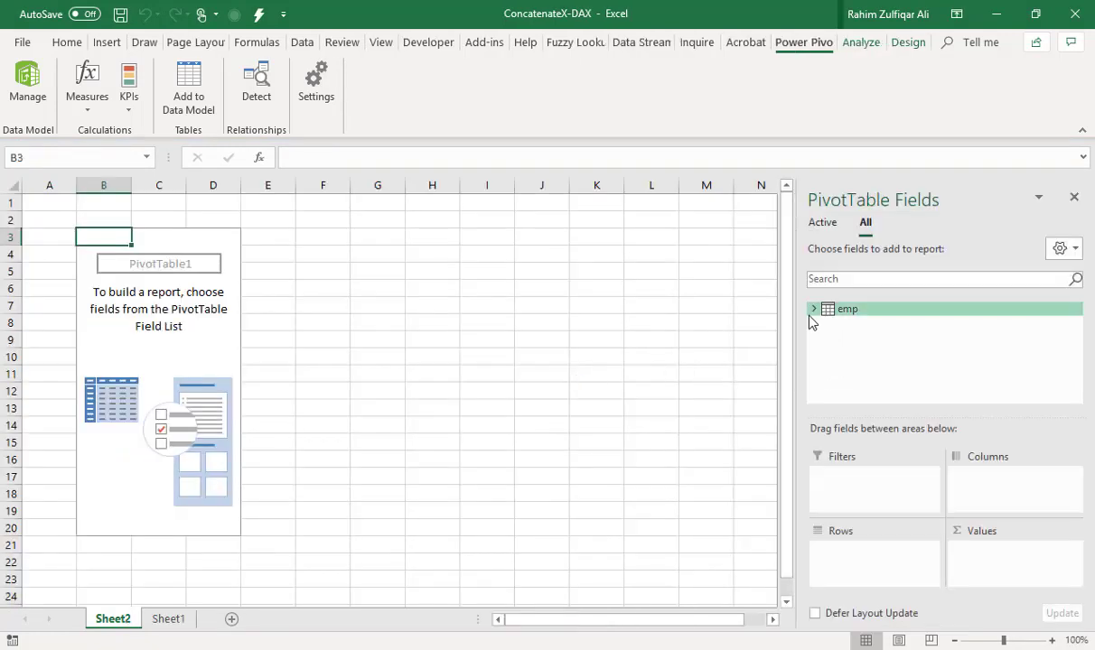
pyautogui.click(813, 309)
pyautogui.moveTo(876, 323); pyautogui.dragTo(847, 558)
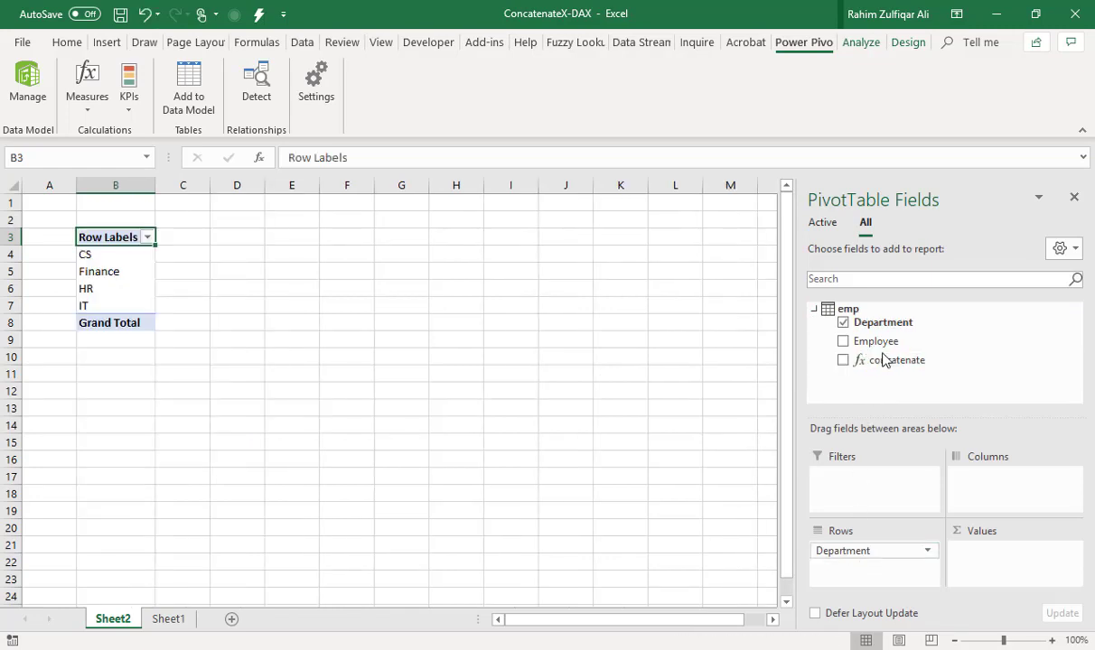
pyautogui.moveTo(883, 359); pyautogui.dragTo(990, 567)
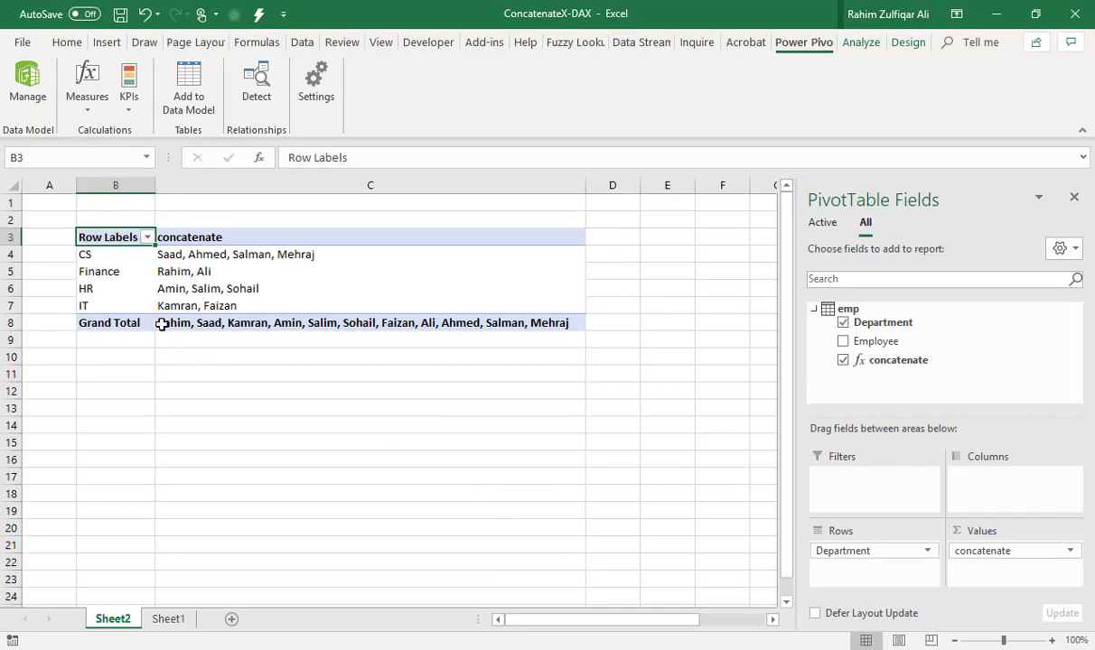
# Check the concatenated names for CS and the Grand Total, and set the PivotTable to not show subtotals
pyautogui.click(115, 252)
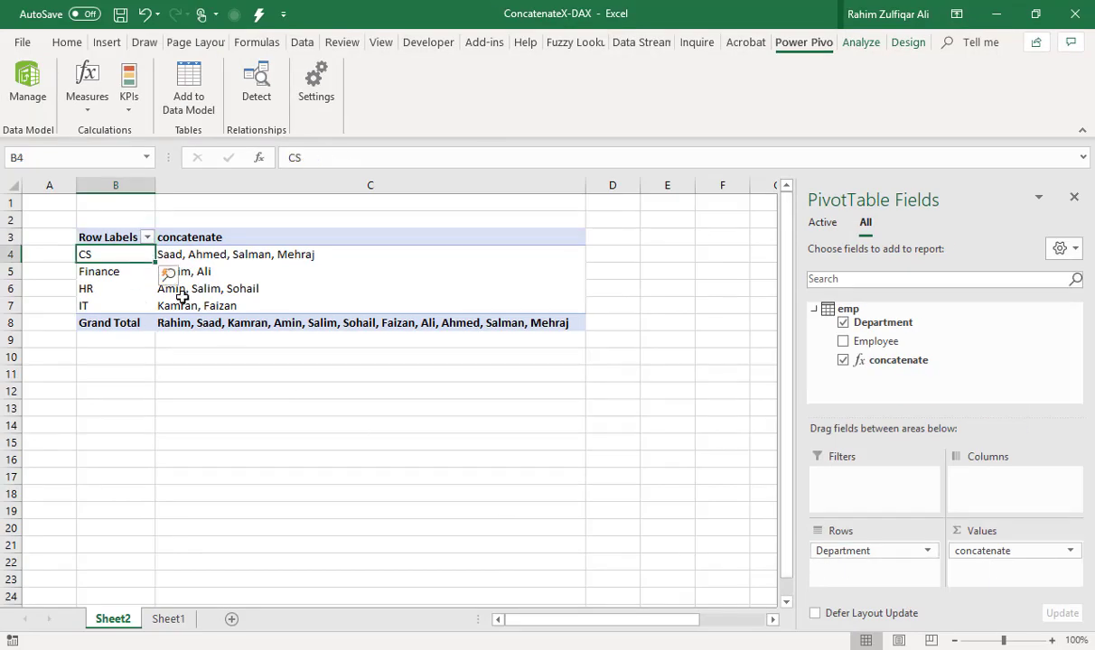
pyautogui.click(223, 253)
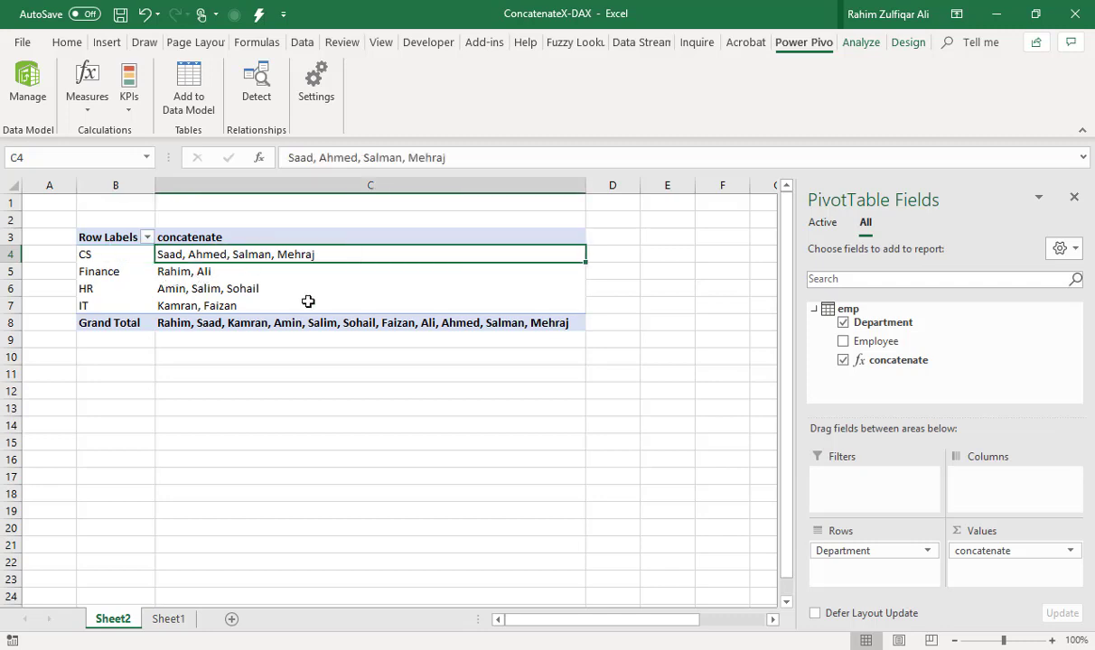
pyautogui.click(215, 325)
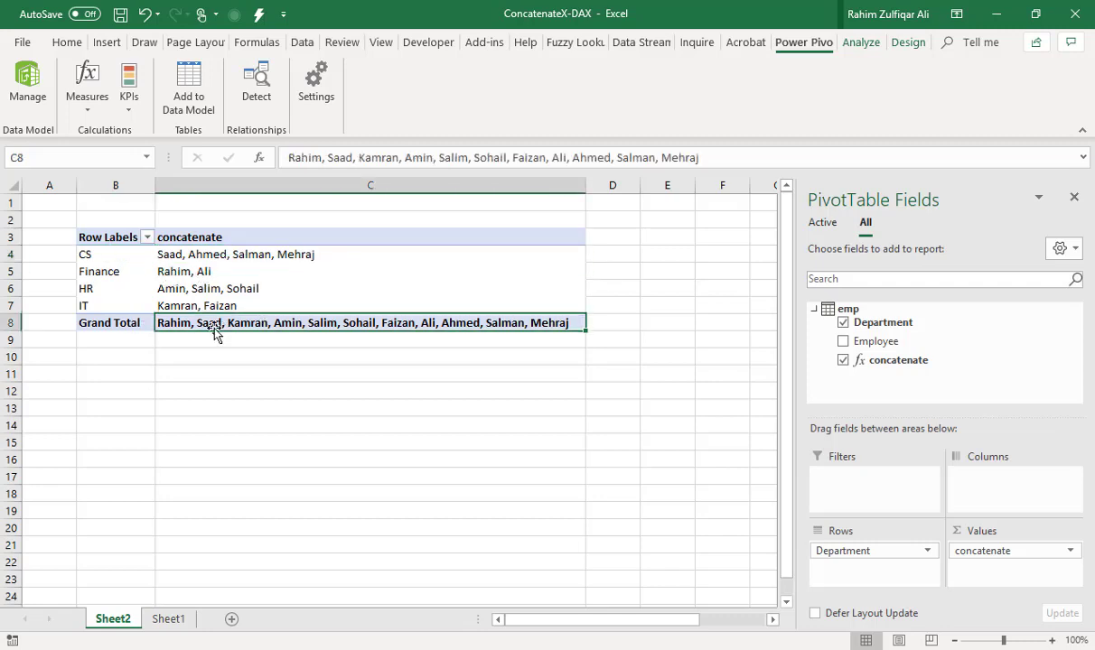
pyautogui.click(129, 321)
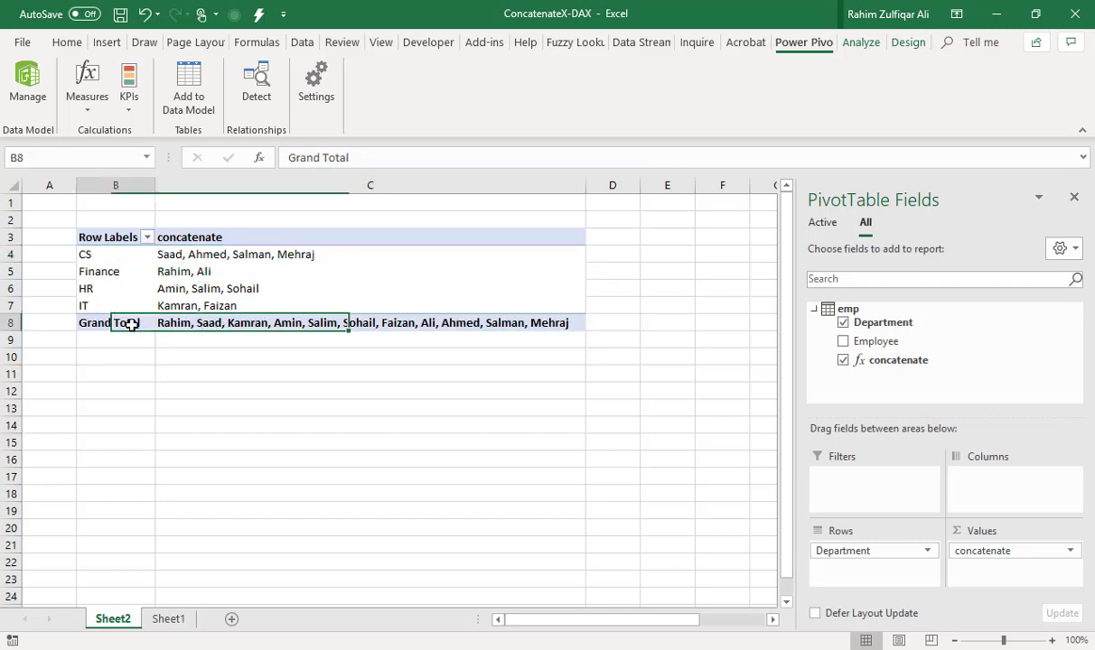
pyautogui.click(862, 45)
pyautogui.click(906, 46)
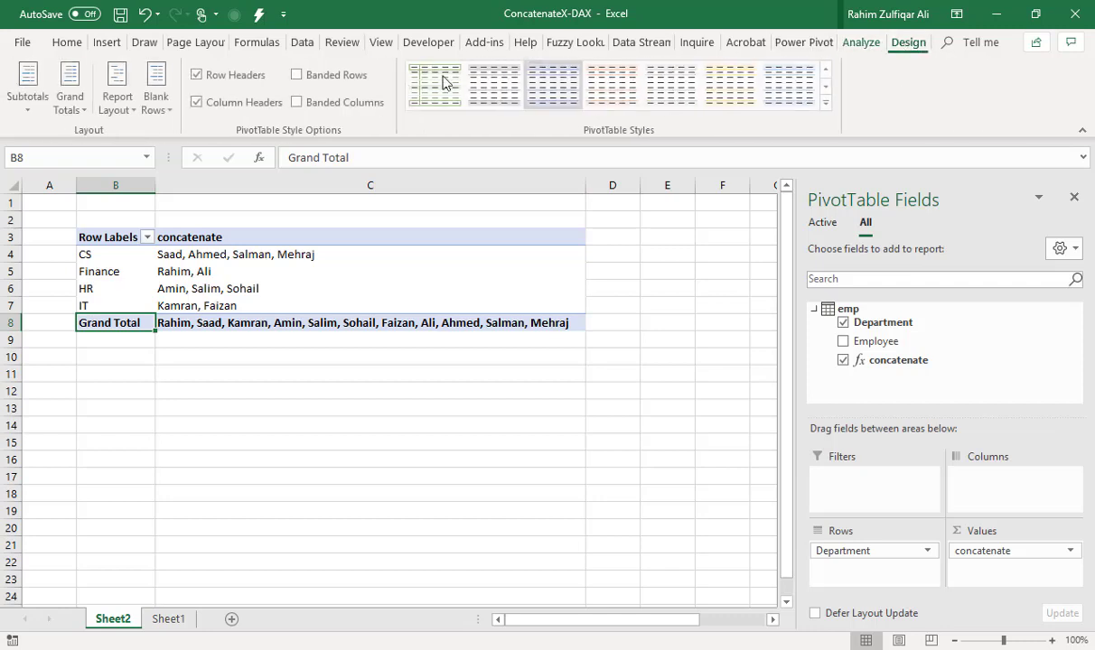
pyautogui.click(30, 99)
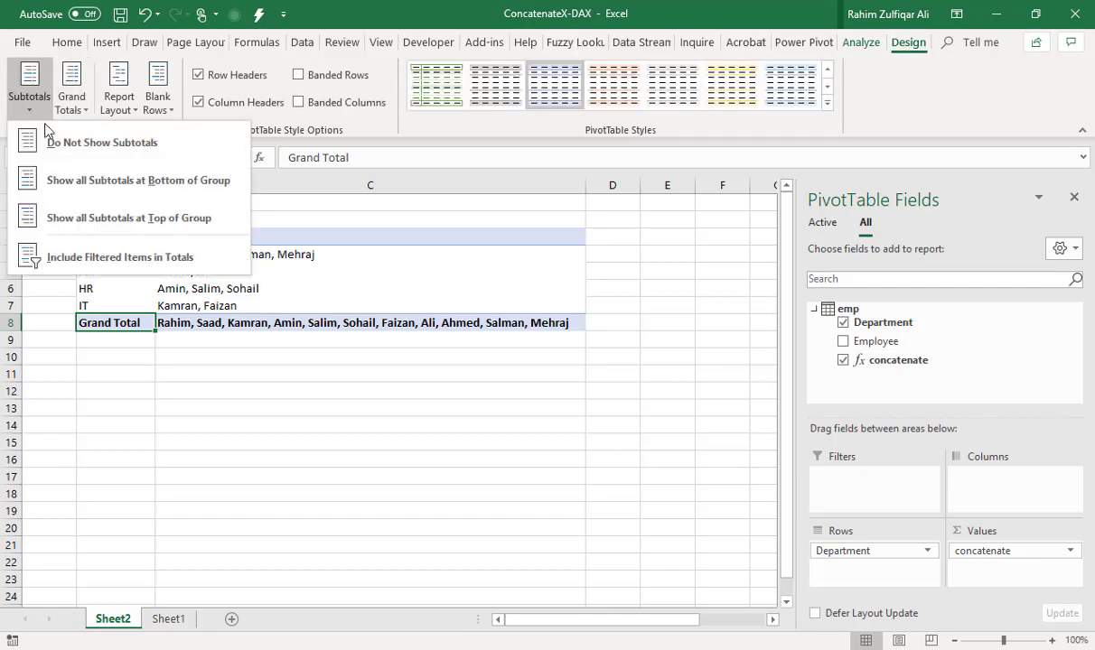
pyautogui.click(117, 149)
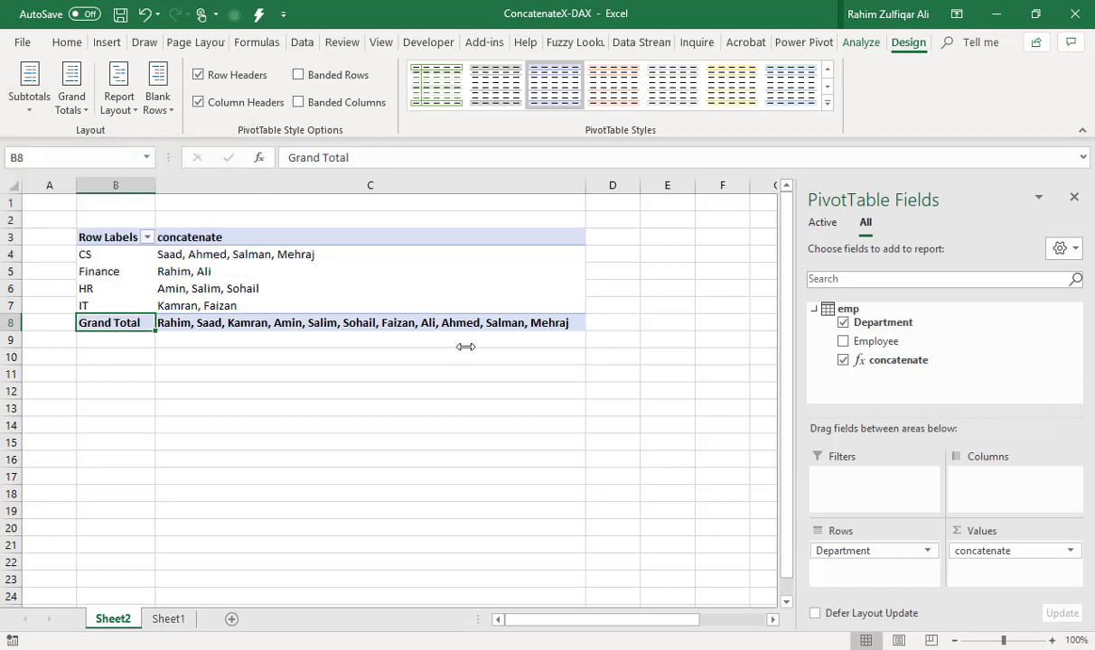
# Turn the PivotTable's grand totals off for rows and columns and review the concatenated names per department
pyautogui.click(73, 101)
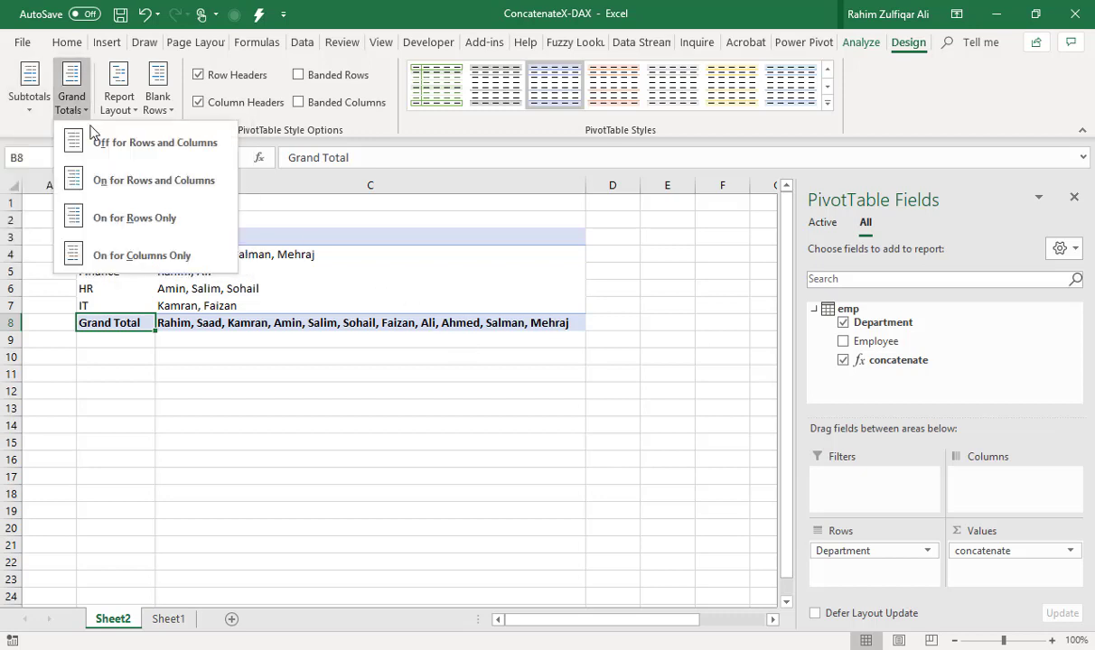
pyautogui.click(175, 151)
pyautogui.click(256, 274)
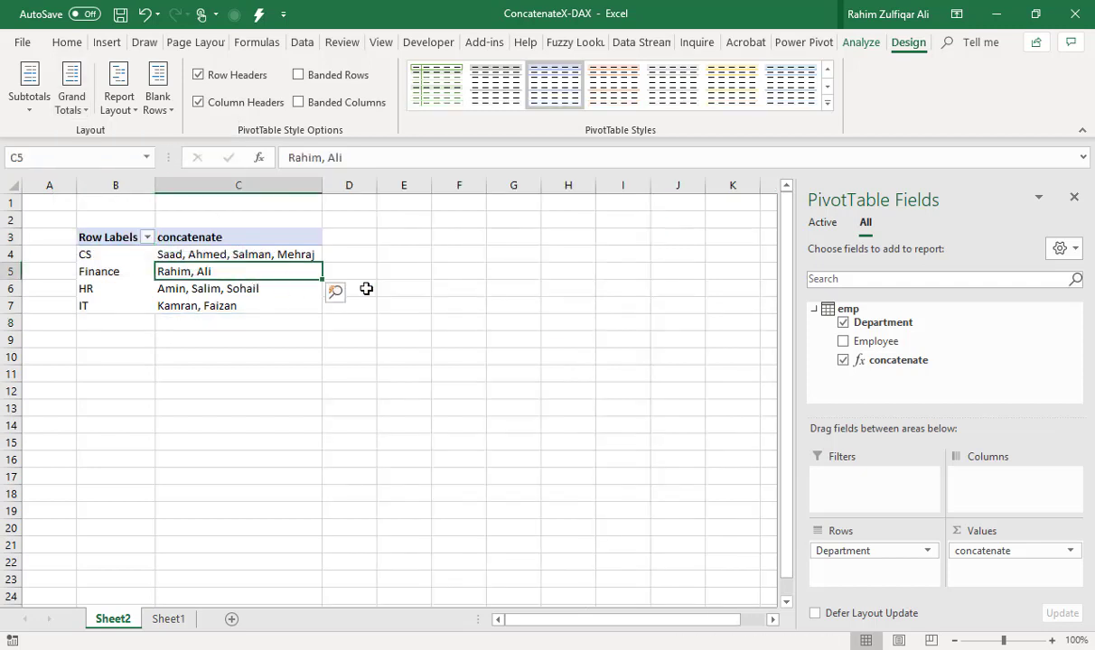
pyautogui.moveTo(216, 288)
pyautogui.scroll(3, 215, 288)
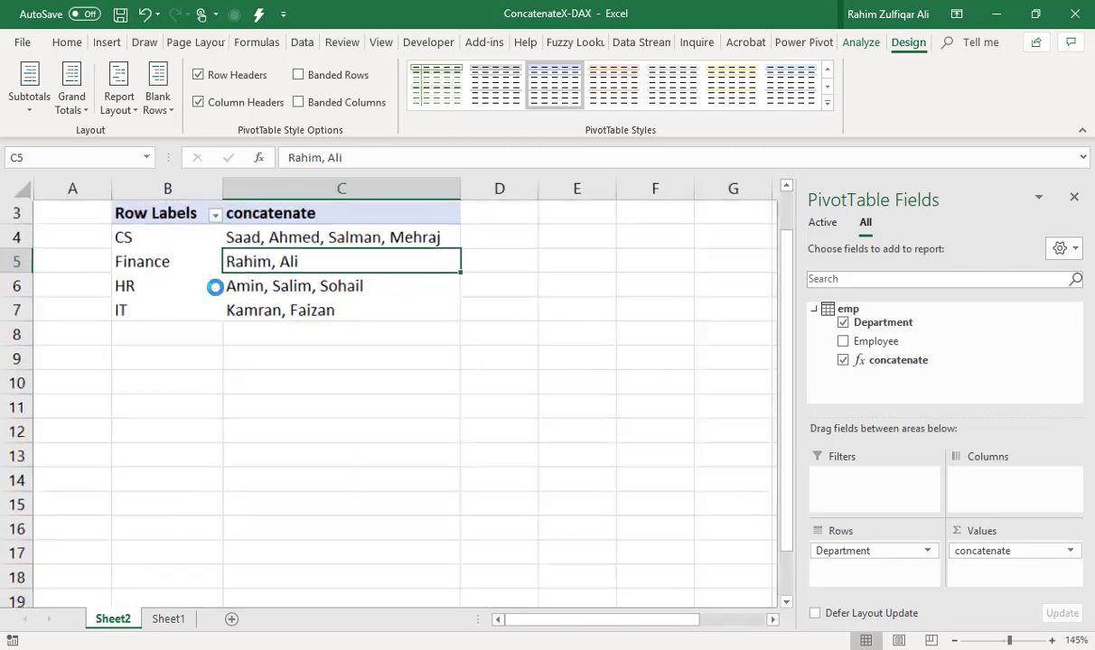
pyautogui.click(214, 288)
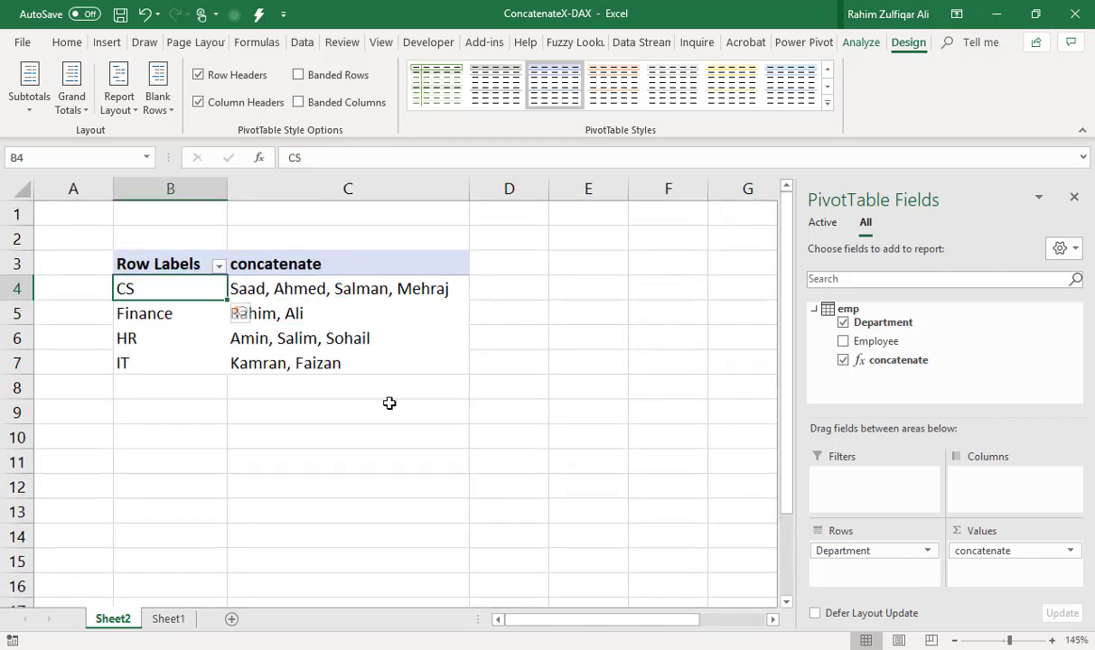